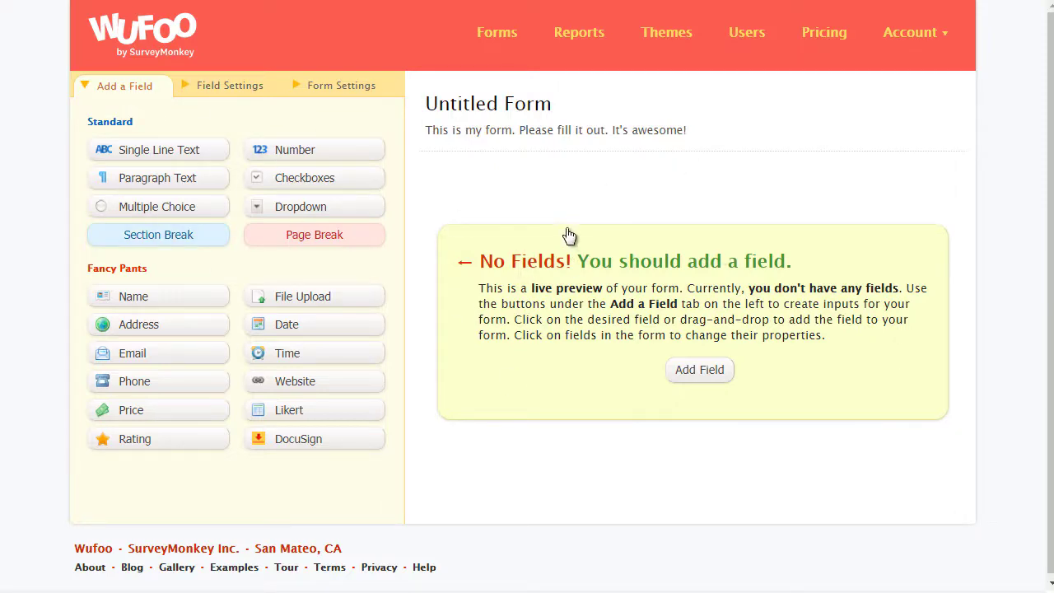
Add a Name field and an Email field to the blank form
left_click(329, 86)
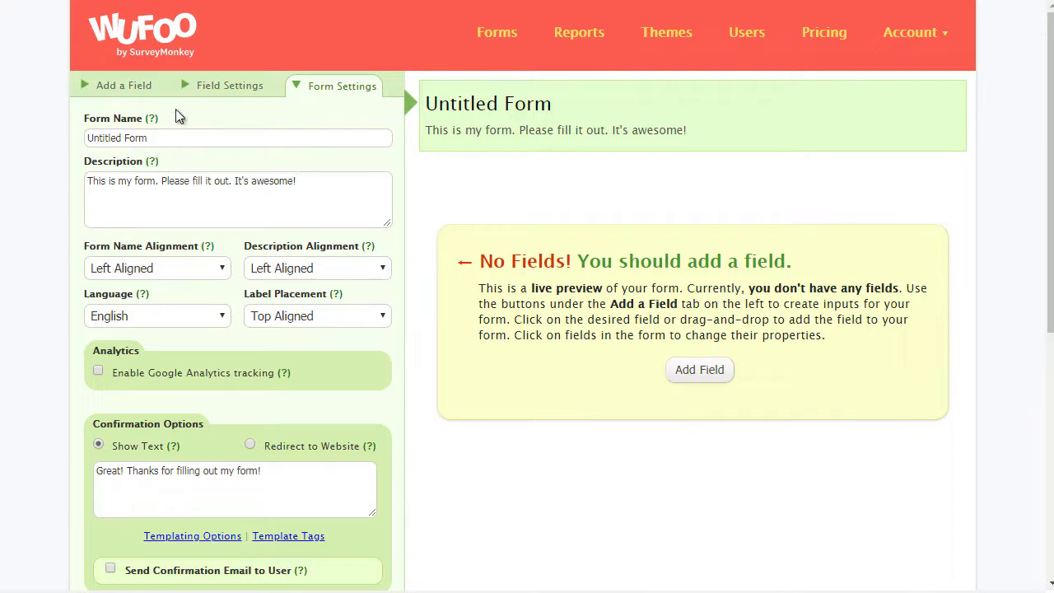
left_click(130, 88)
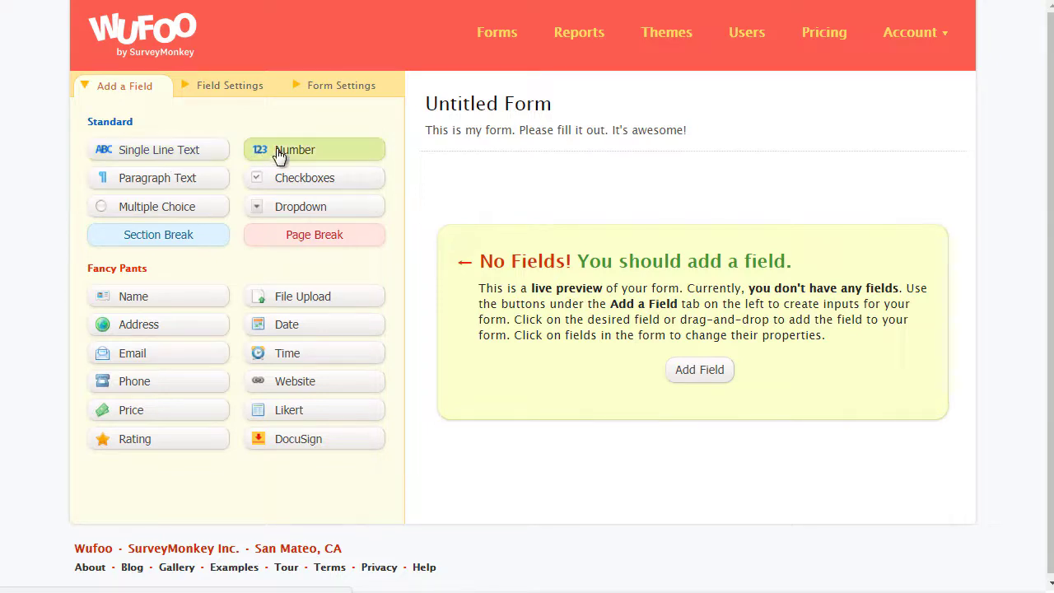
left_click(159, 310)
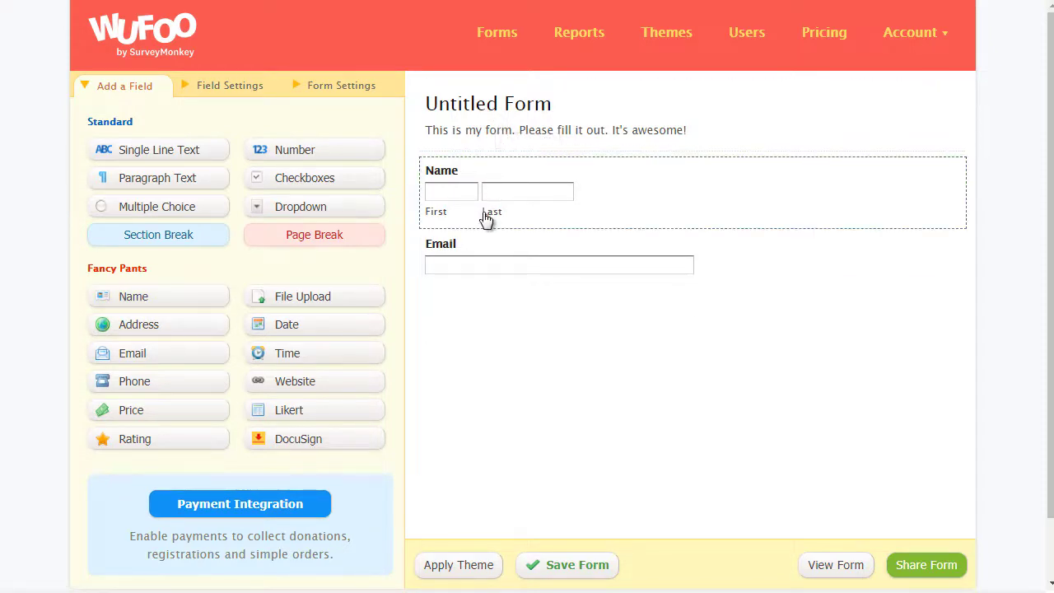
Name the form "Survey Funnel" and save it, choosing to continue editing
left_click(494, 128)
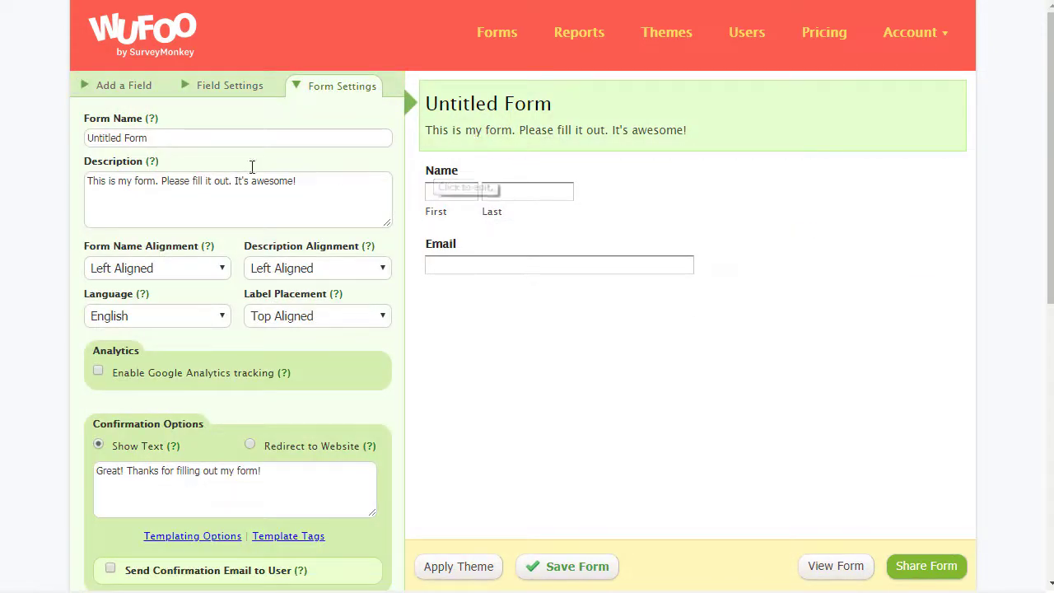
triple_click(148, 138)
type("Surve")
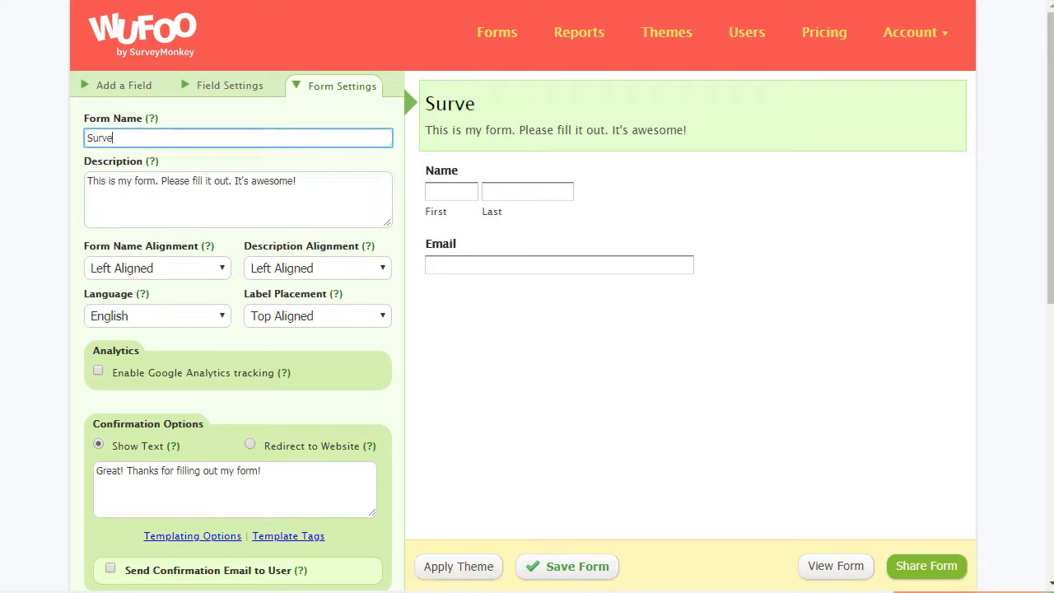
type("y Funnel")
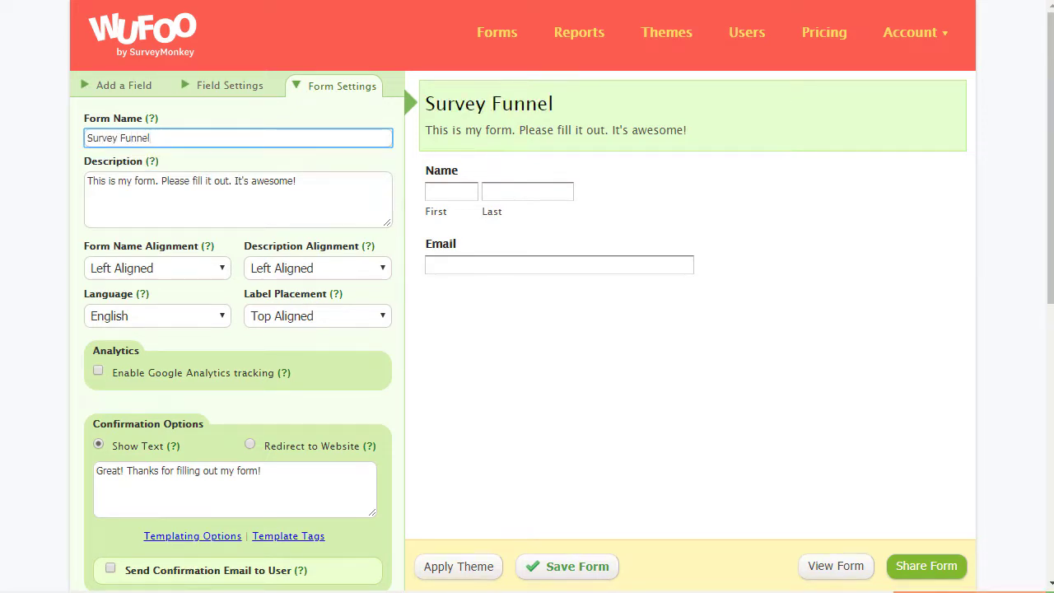
left_click(536, 576)
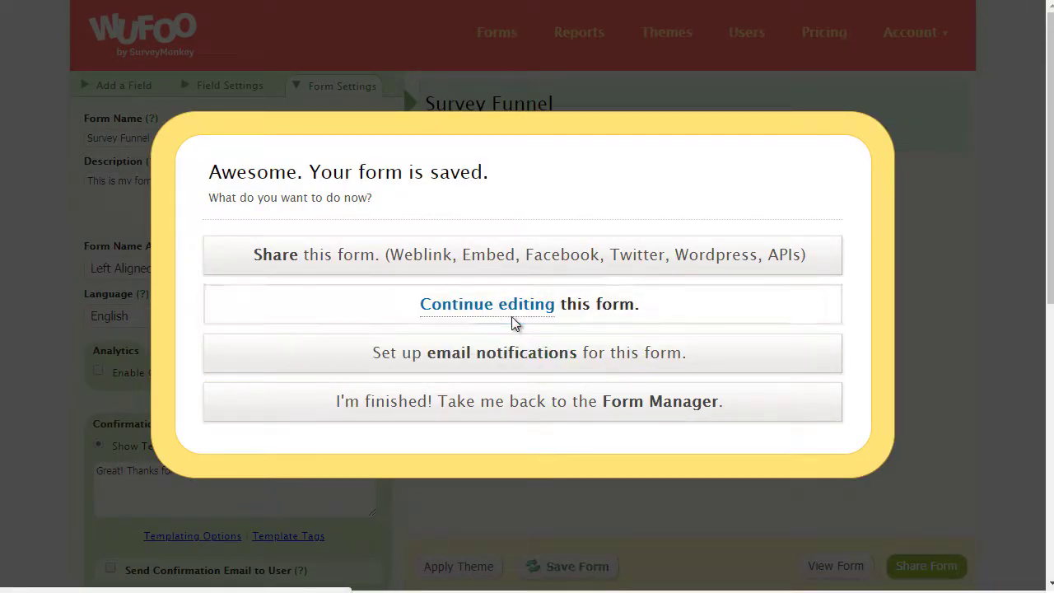
left_click(512, 321)
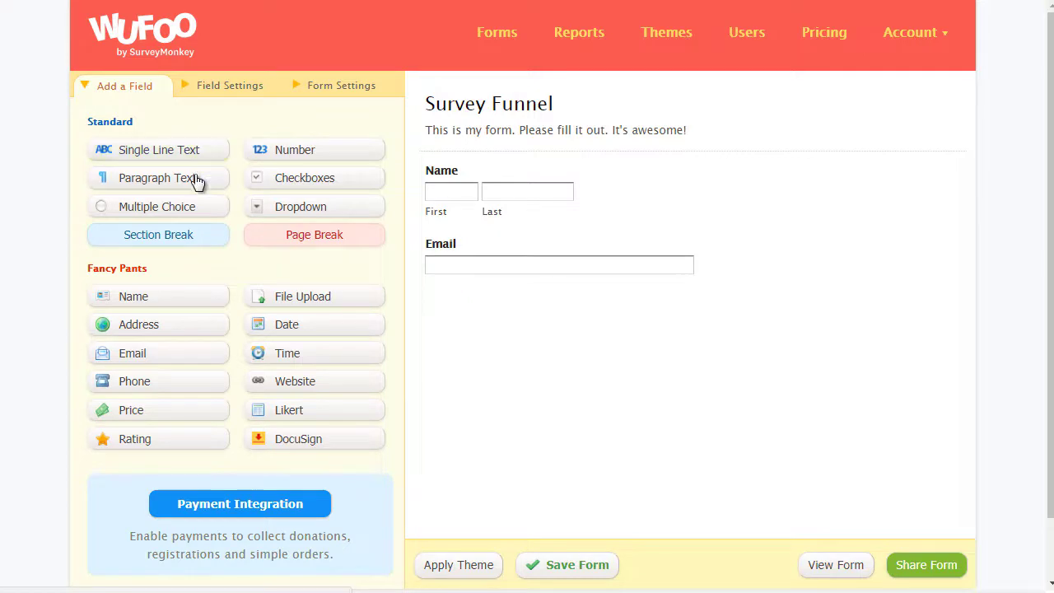
Add a multiple choice field below Email and label it "What is your favorite color?"
left_click(169, 210)
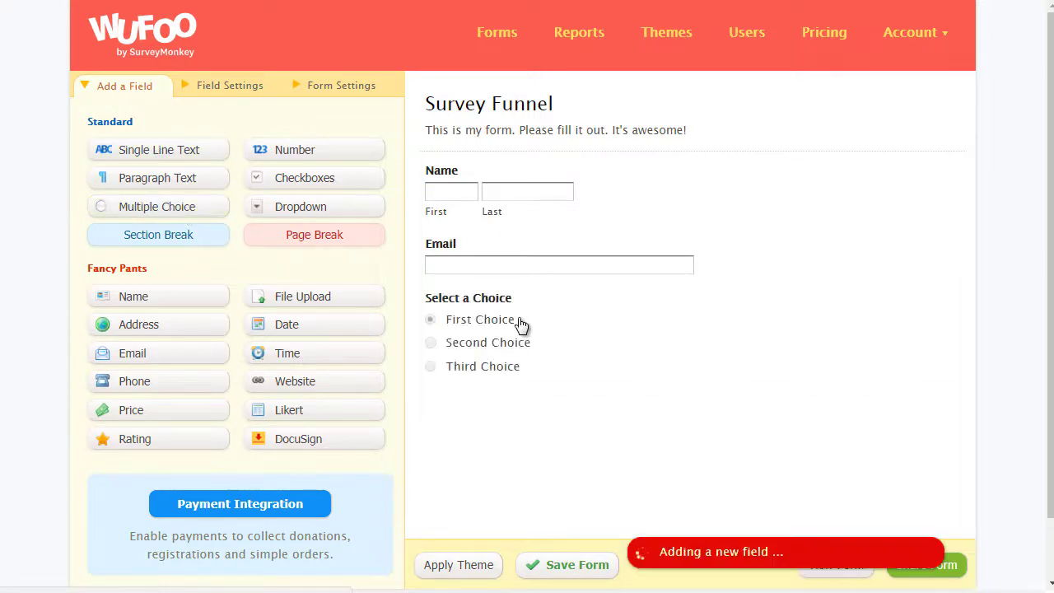
left_click(473, 306)
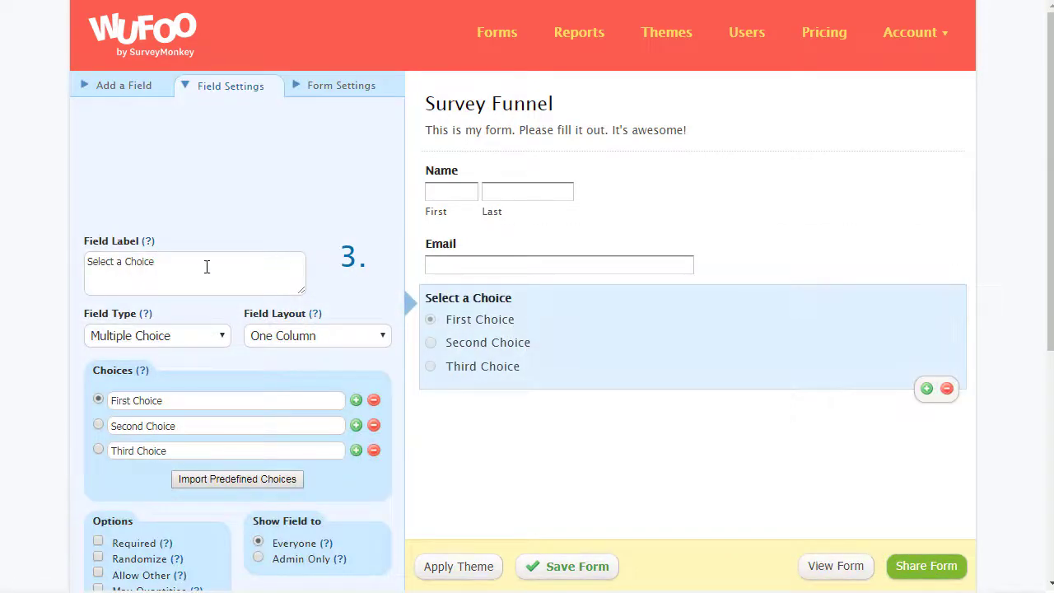
left_click_drag(189, 262, 56, 264)
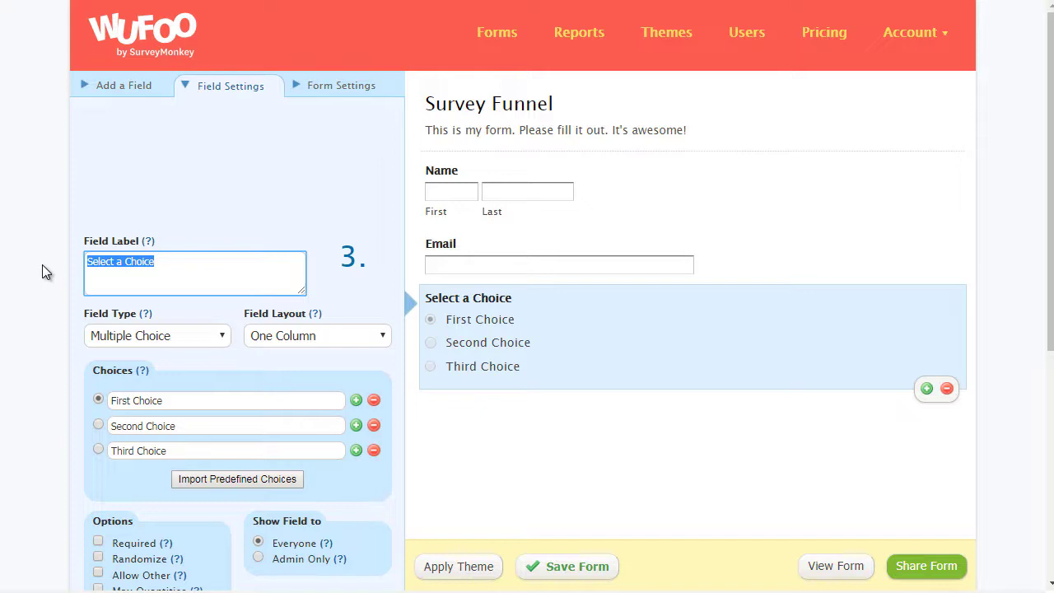
type("What is your ")
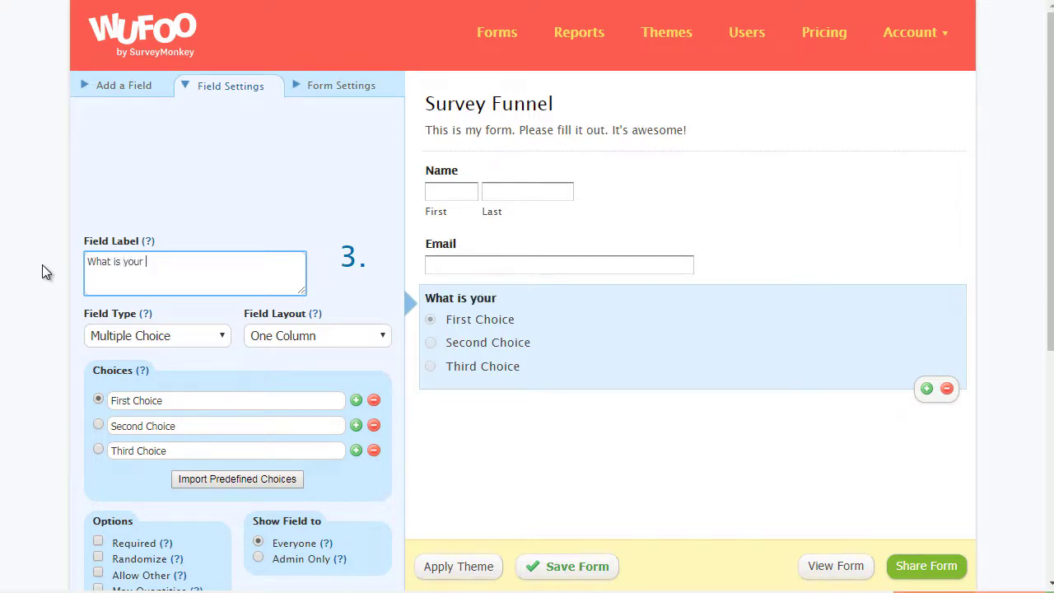
type("favorite color")
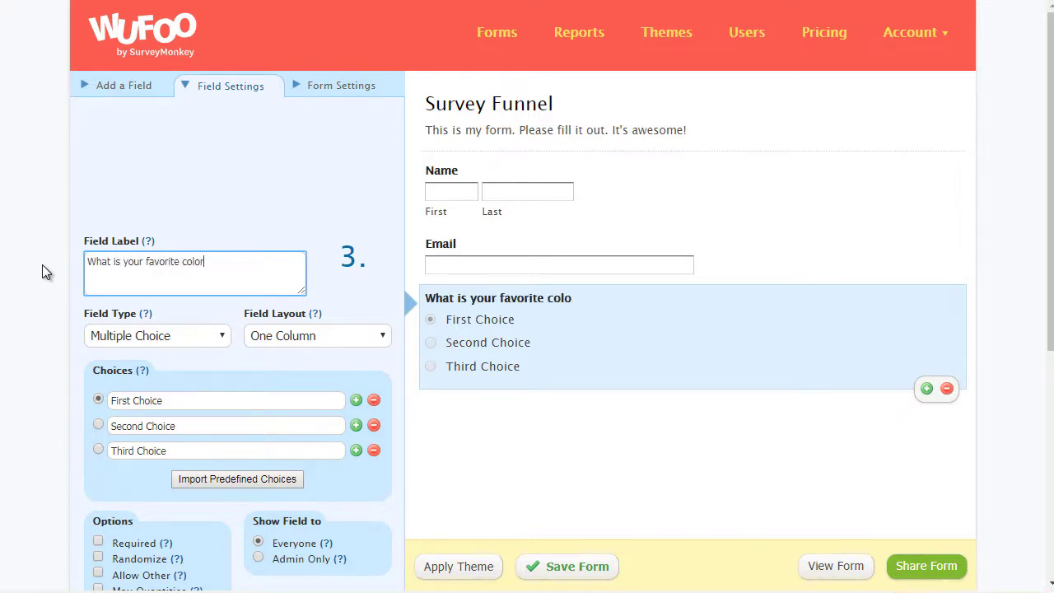
type("?")
Add a second multiple choice field and label it "What is most important to you?"
scroll(42, 265, "down", 1)
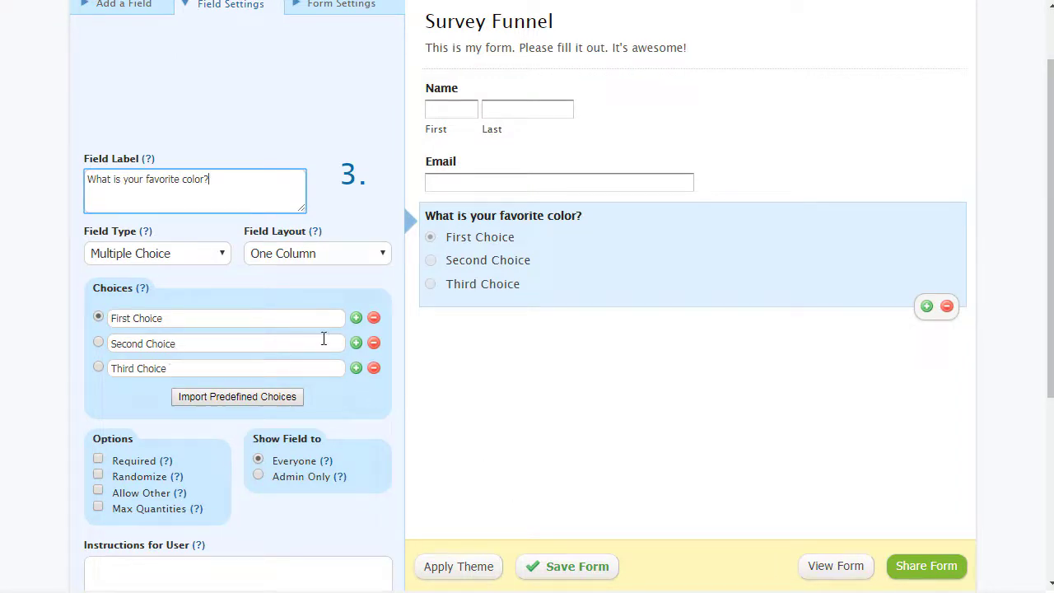
scroll(324, 339, "up", 2)
left_click(123, 95)
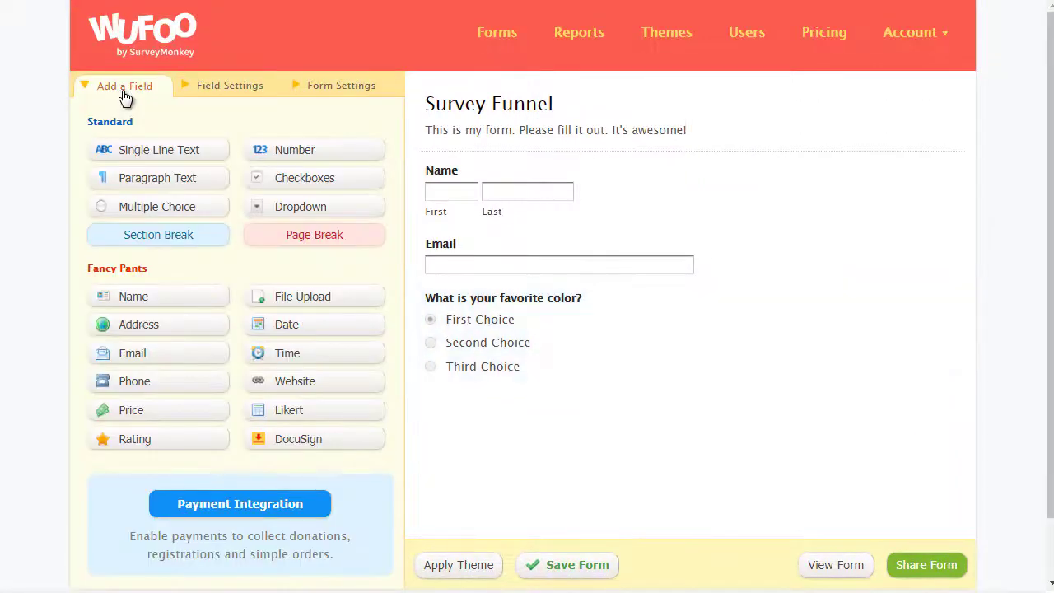
left_click(198, 215)
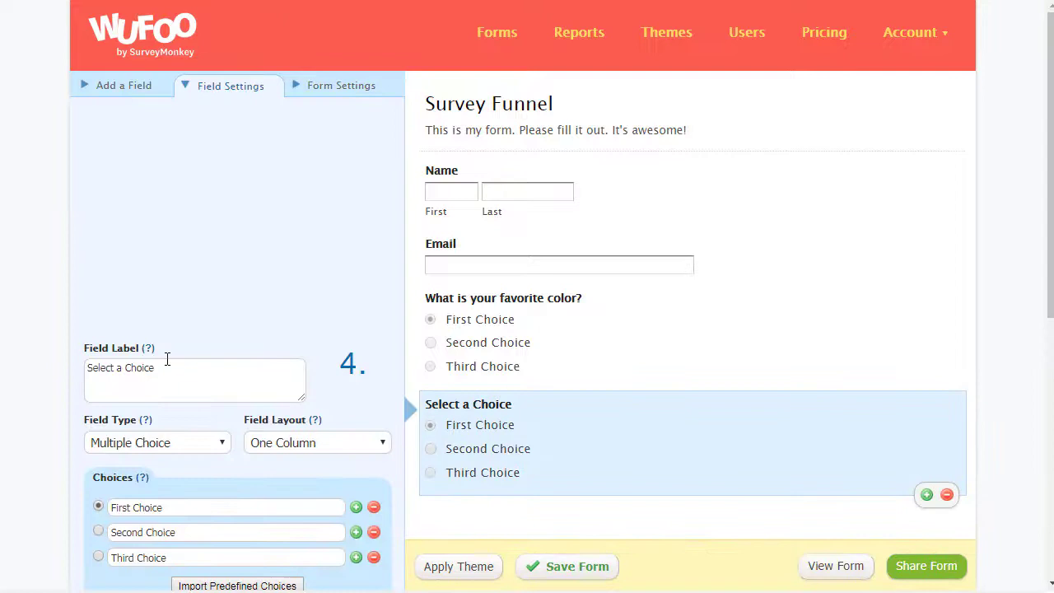
type("What is most s")
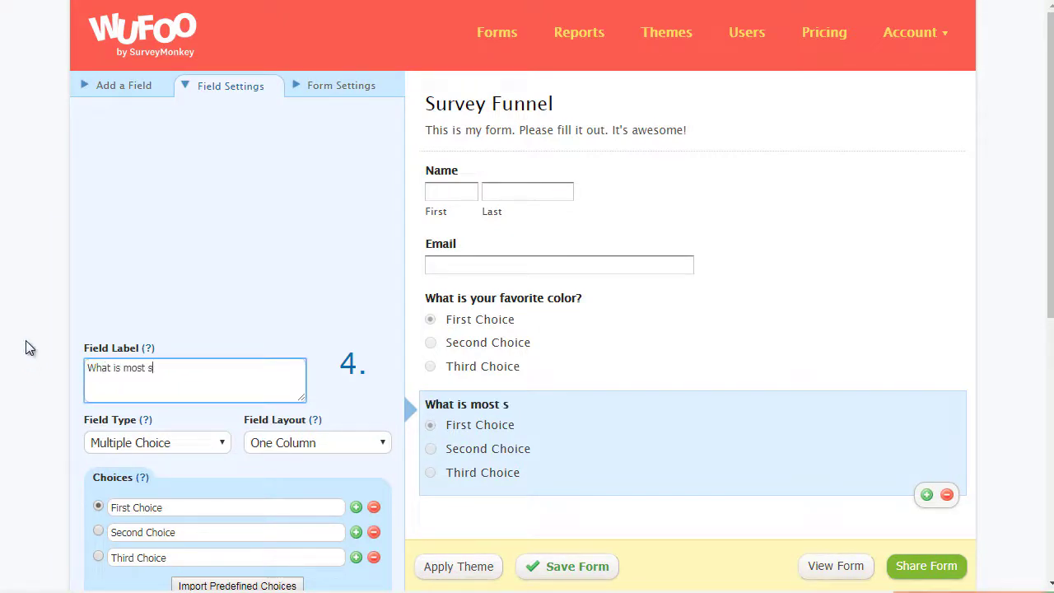
key("BackSpace")
type("important to you")
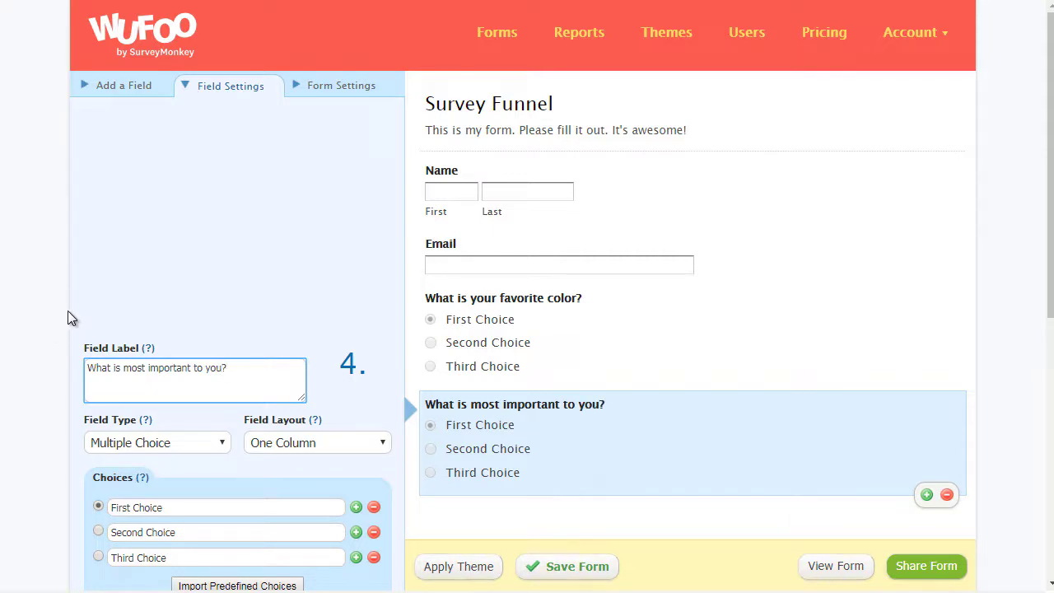
Add a third multiple choice field and label it "What is your age?"
scroll(67, 310, "down", 1)
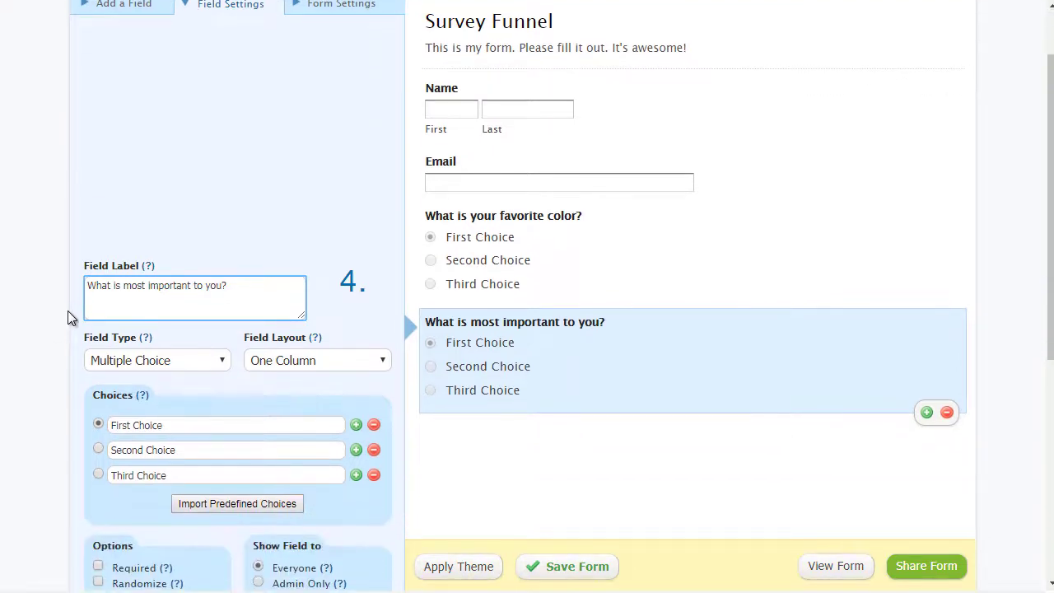
left_click(136, 8)
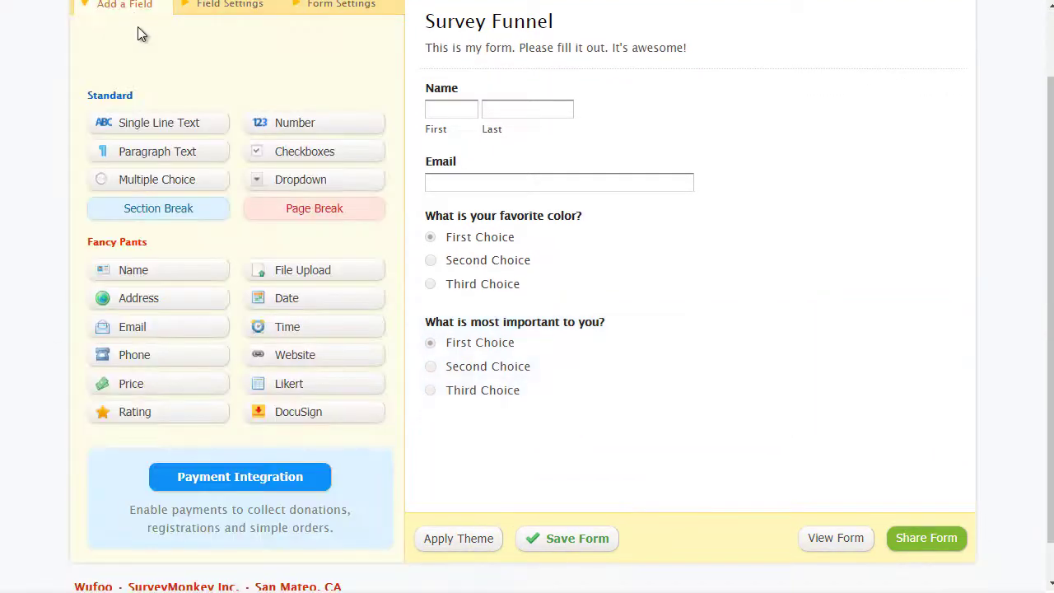
left_click(177, 186)
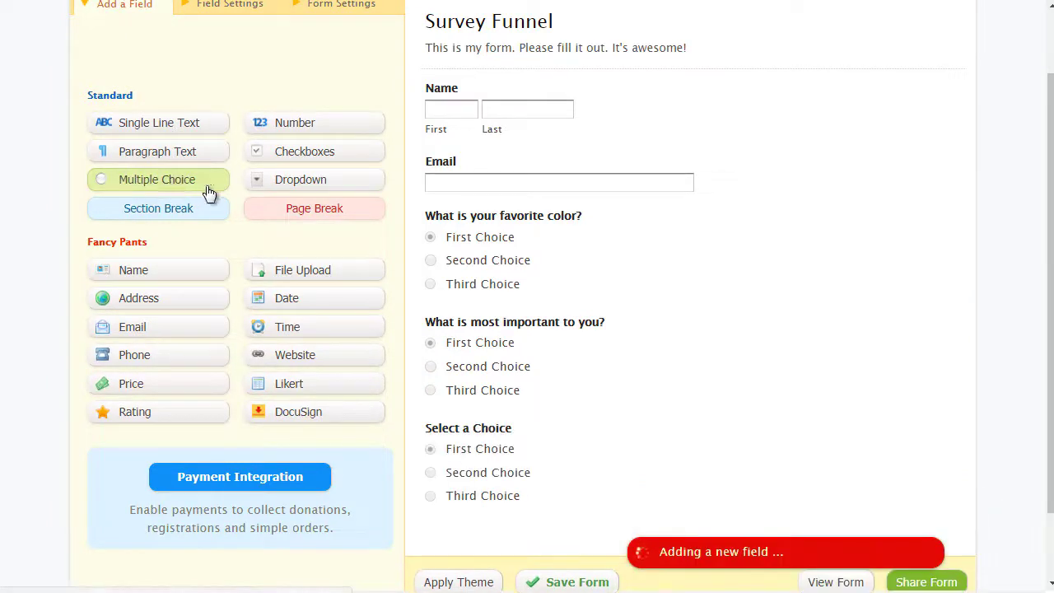
left_click(461, 462)
triple_click(180, 400)
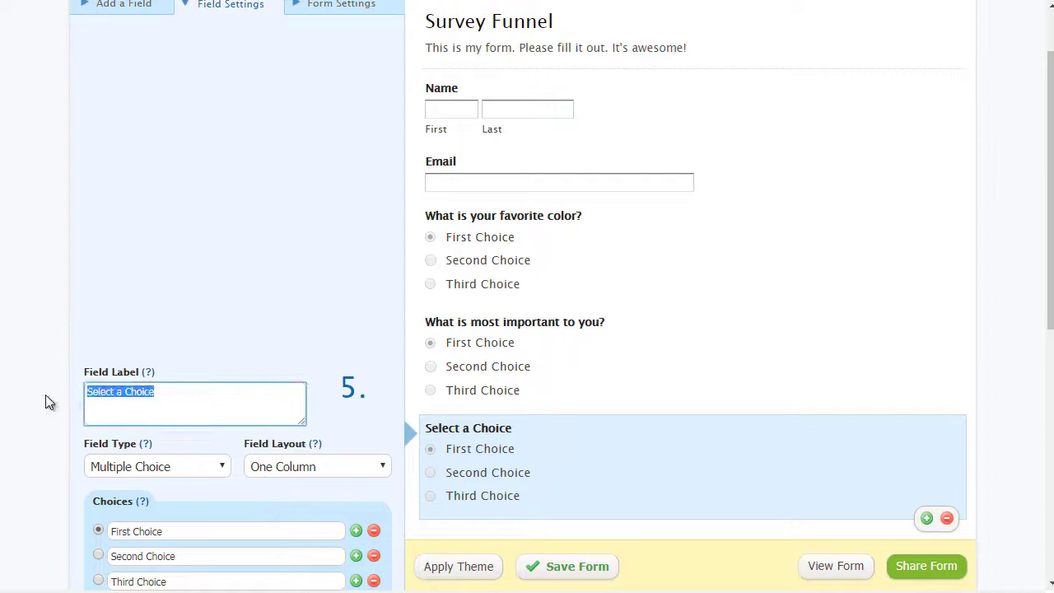
type("What is your age?")
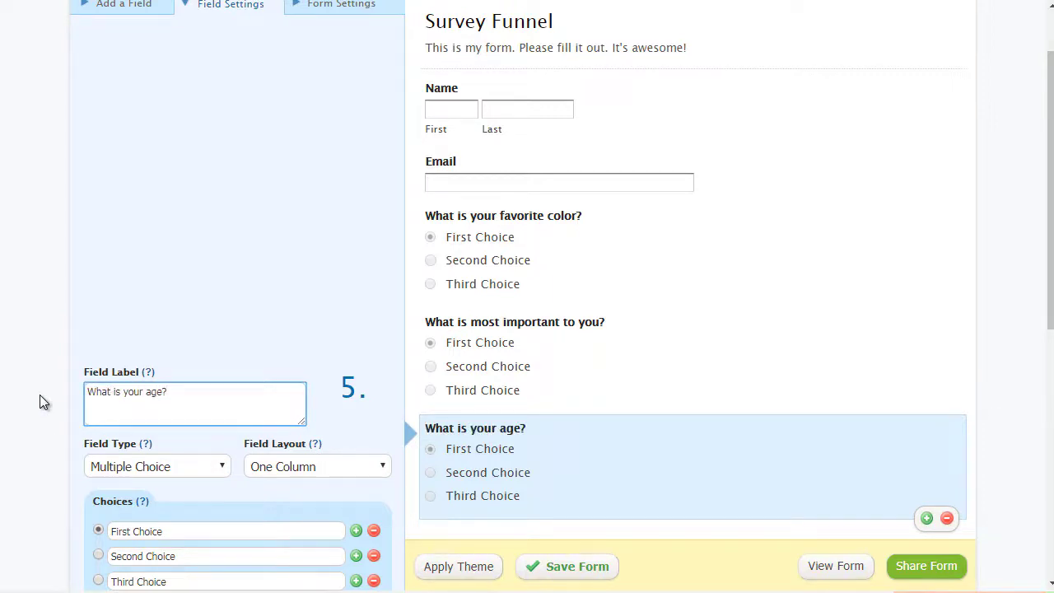
Set the three choices of the age question to 25-34, 35-44 and 45-55
scroll(40, 394, "down", 3)
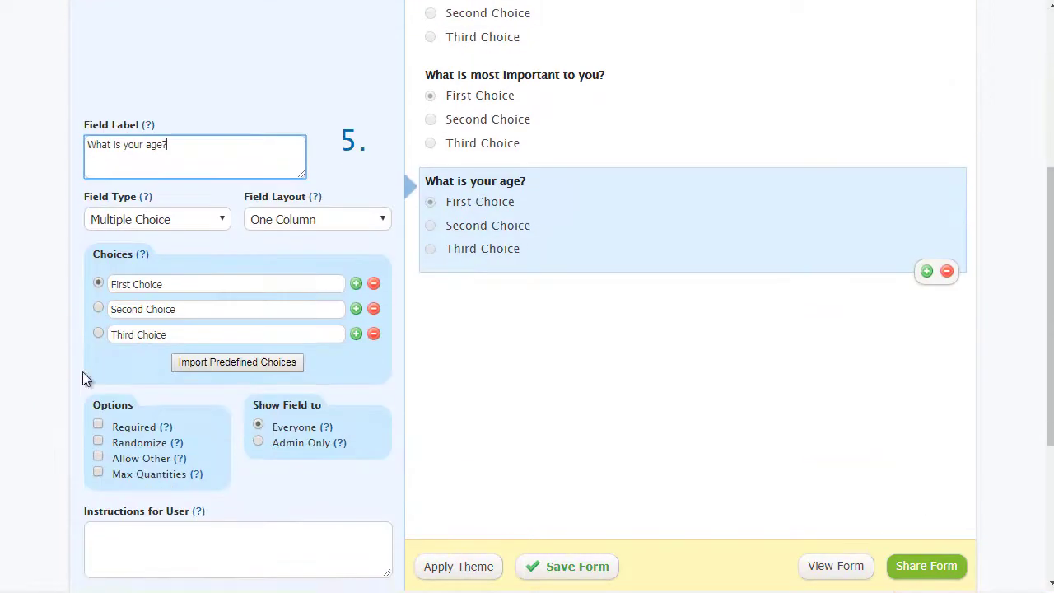
triple_click(175, 284)
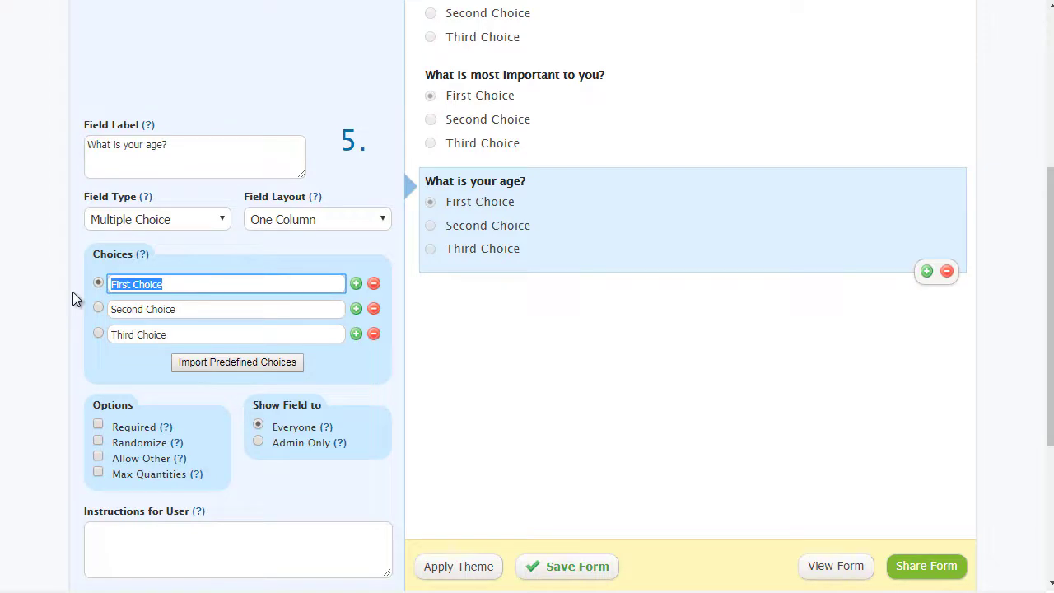
type("25-")
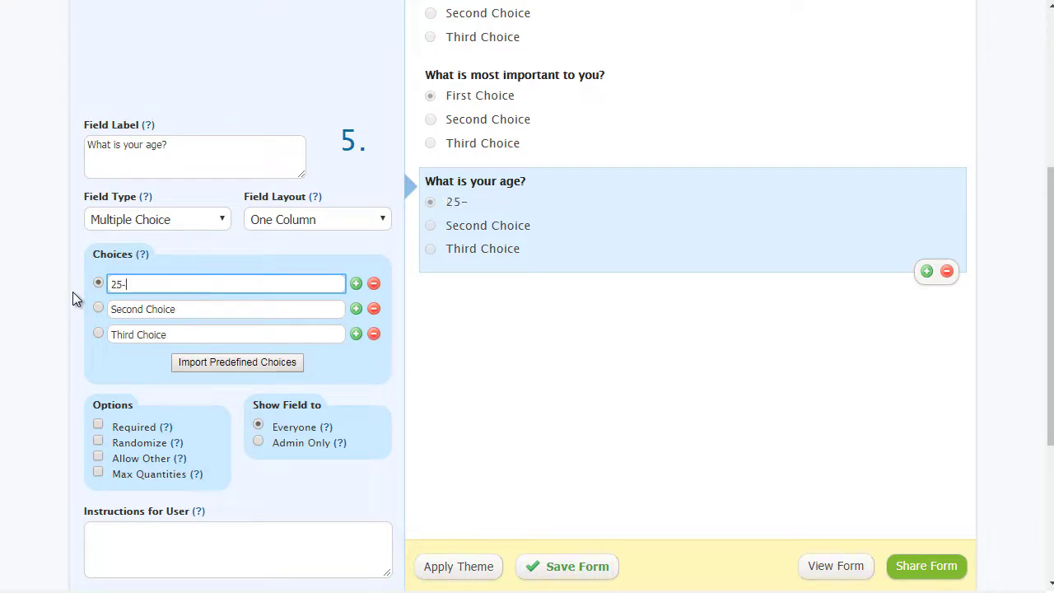
type("34")
key("Tab")
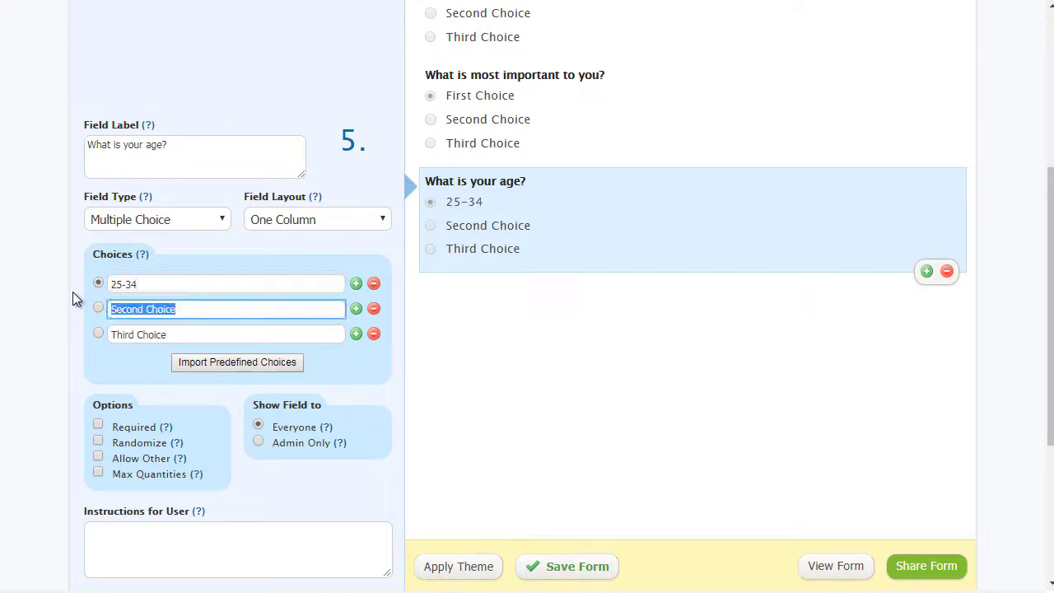
type("35-44")
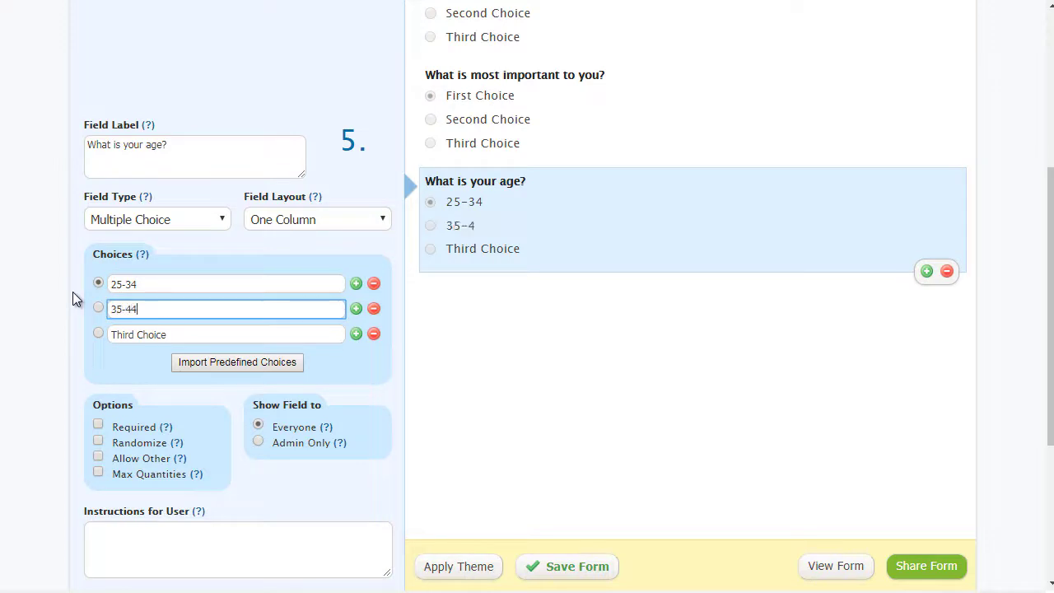
key("Tab")
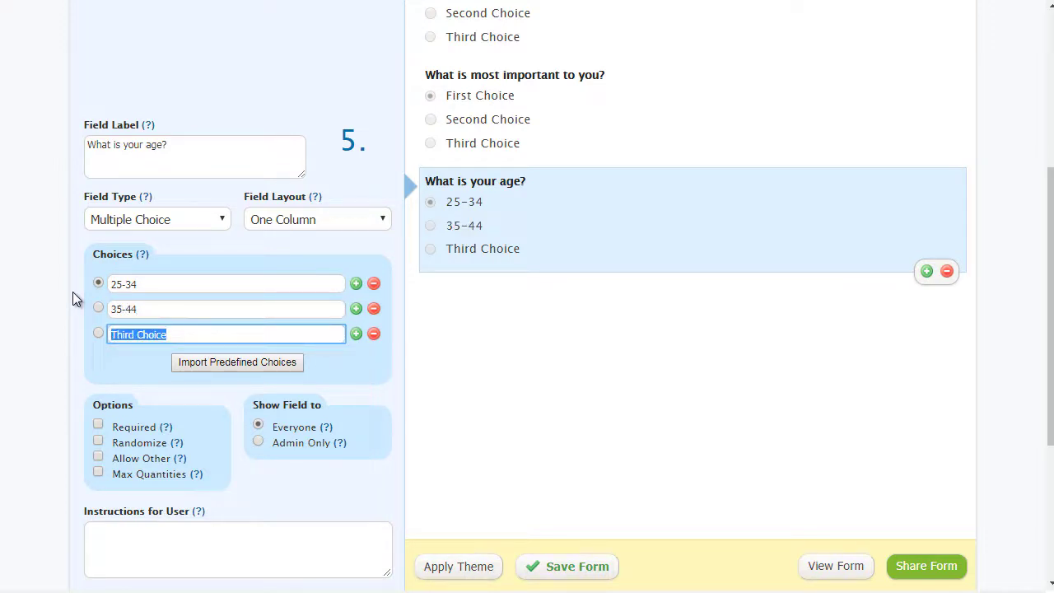
type("45-")
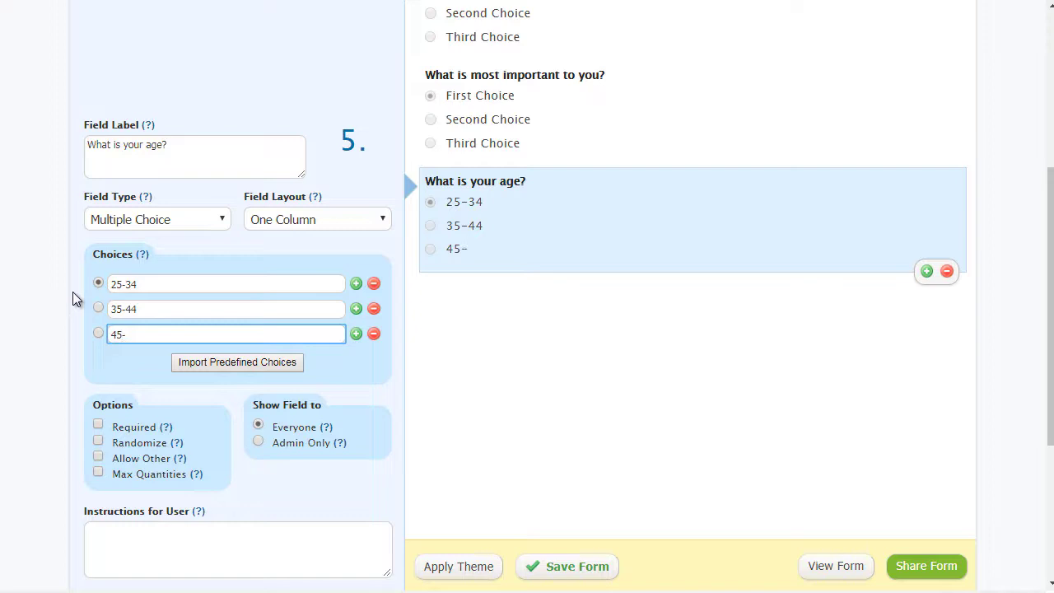
type("55")
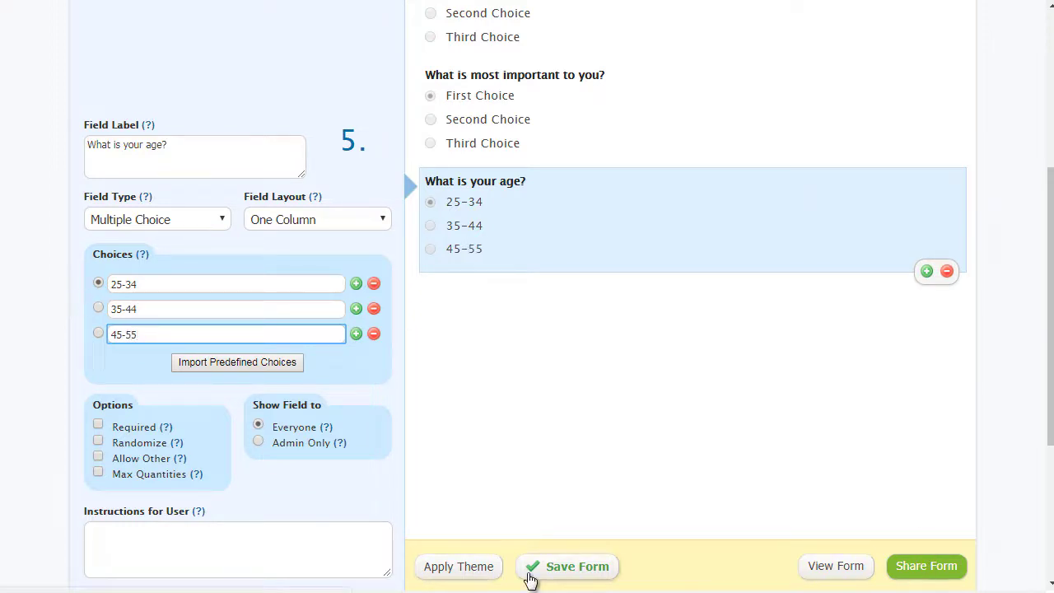
Set the first two choices of the "What is most important to you?" question to Security and Home Security
scroll(515, 414, "up", 1)
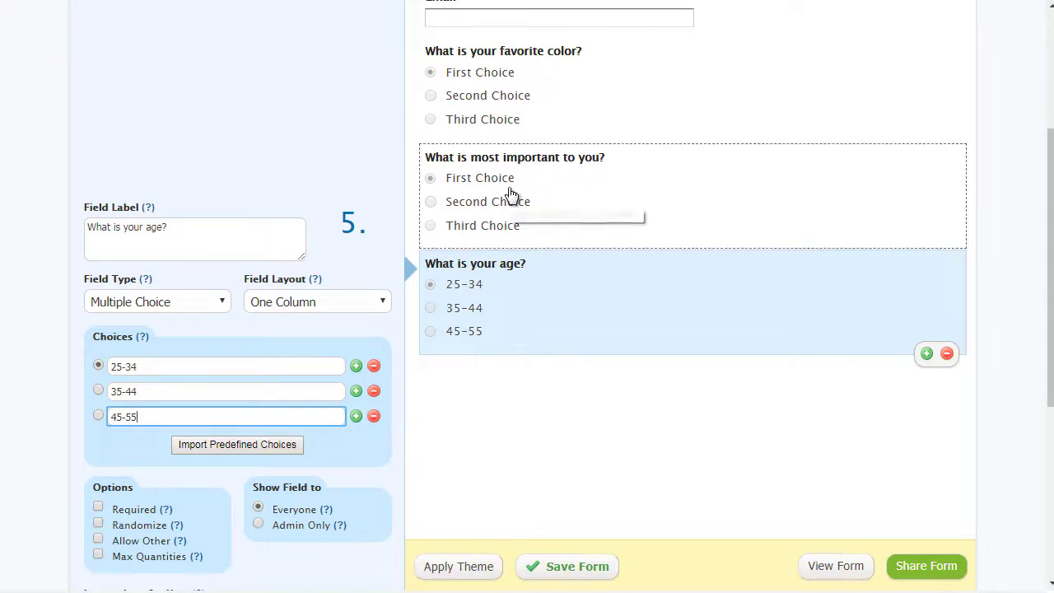
left_click(513, 200)
left_click_drag(169, 260, 100, 258)
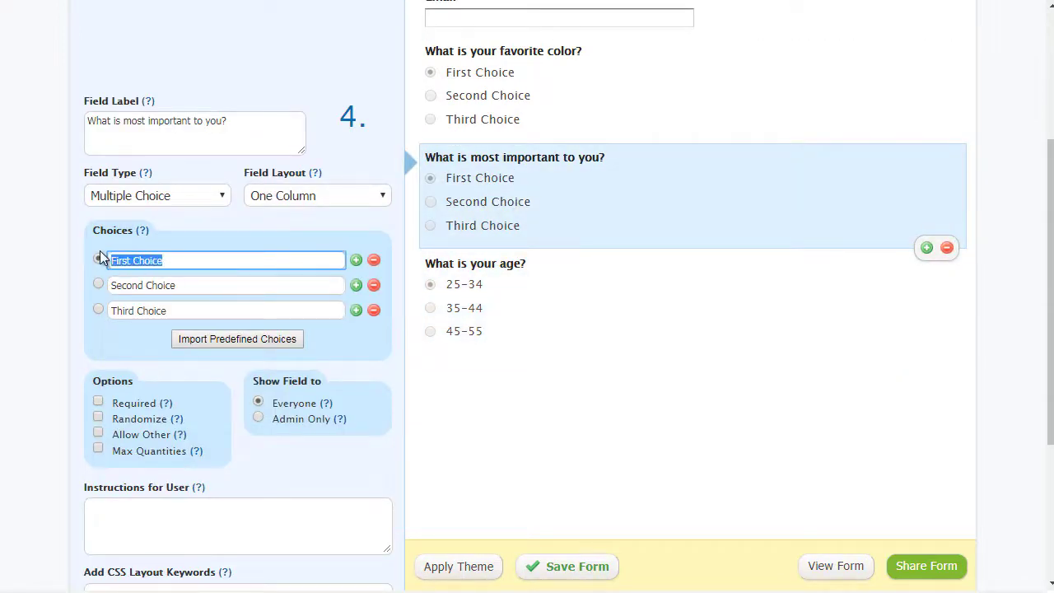
type("Security")
key("Tab")
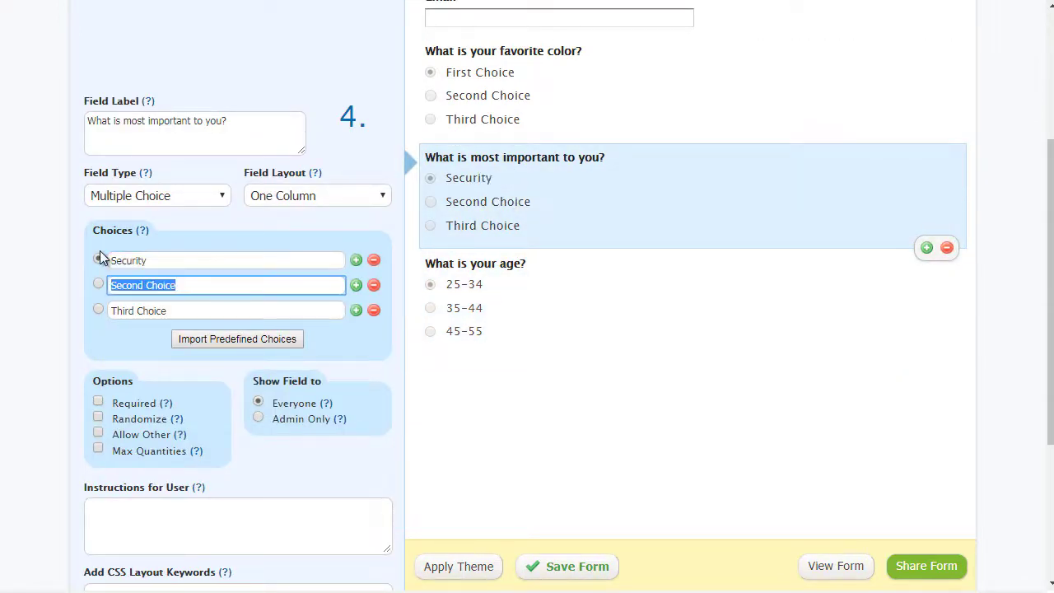
type("Home Sec")
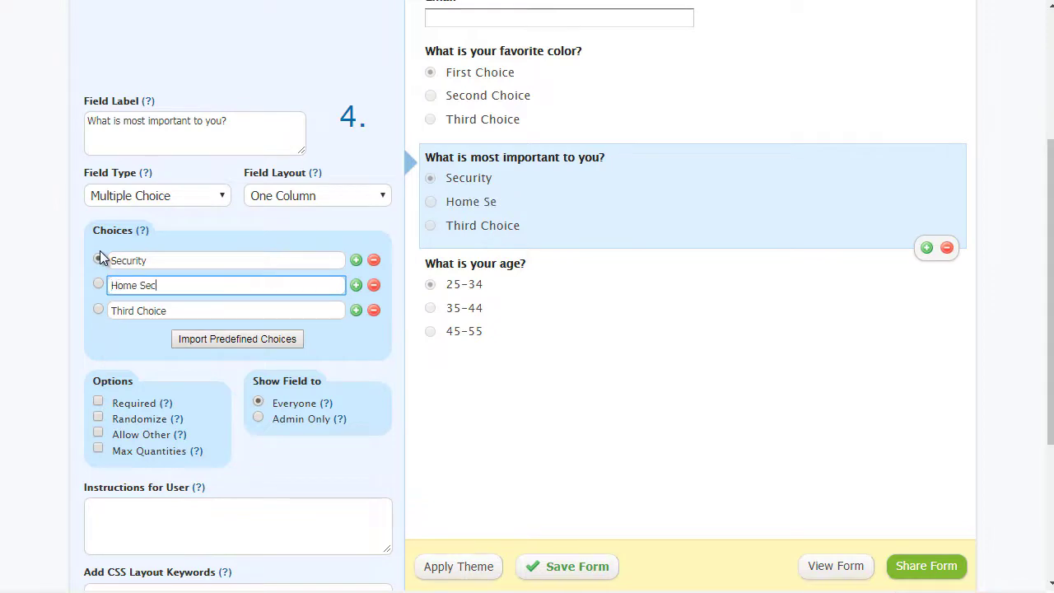
type("urity")
Change the question's first choice to Car Security and set its third choice to Home Automation
left_click_drag(148, 260, 63, 256)
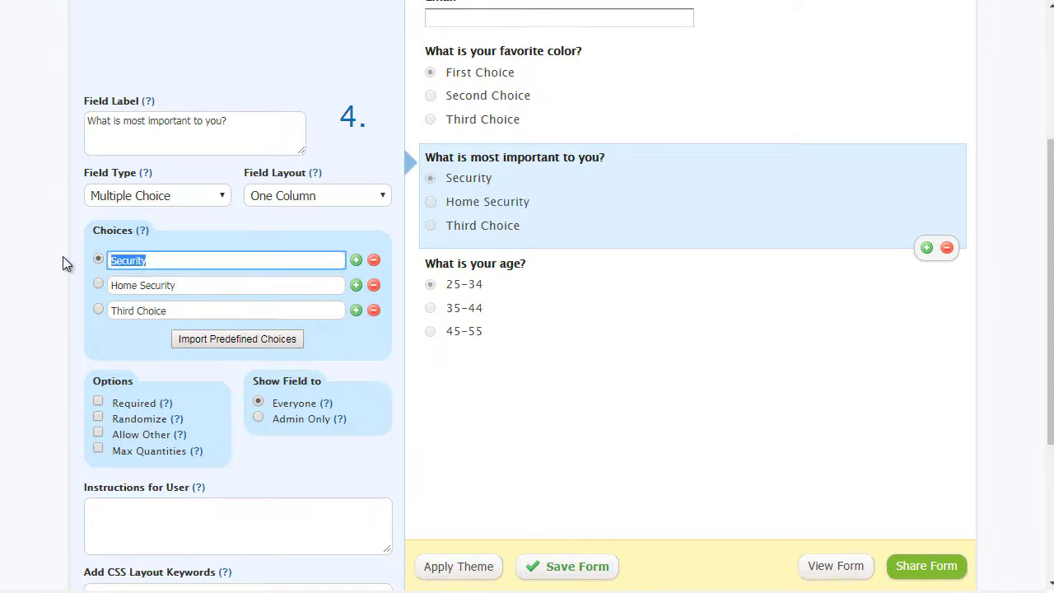
type("Car Security")
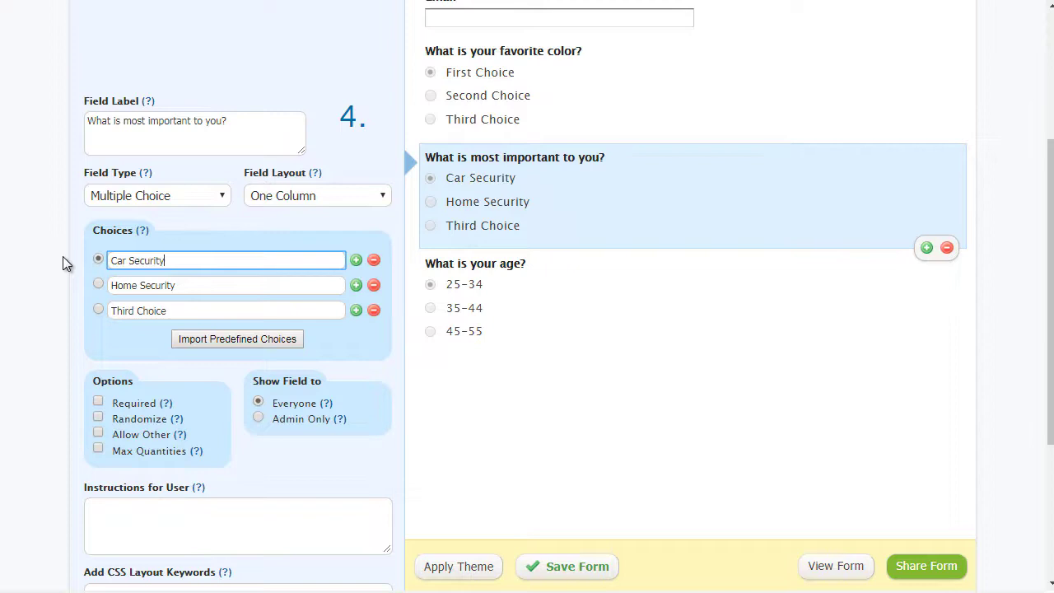
key("Tab")
key("Tab")
type("H")
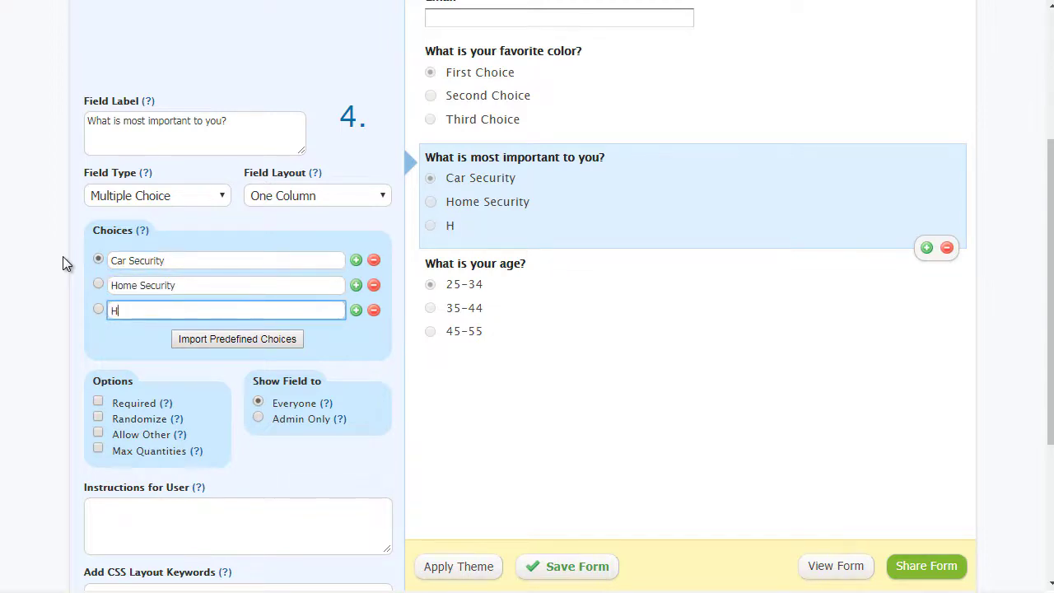
type("ome Automation")
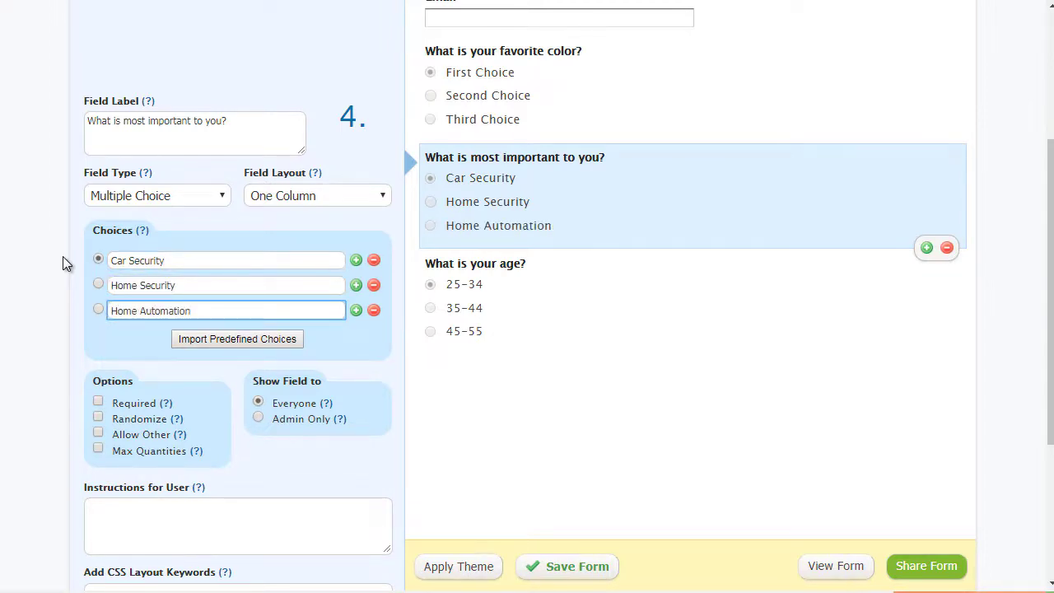
Save the form and continue editing it
scroll(568, 376, "up", 2)
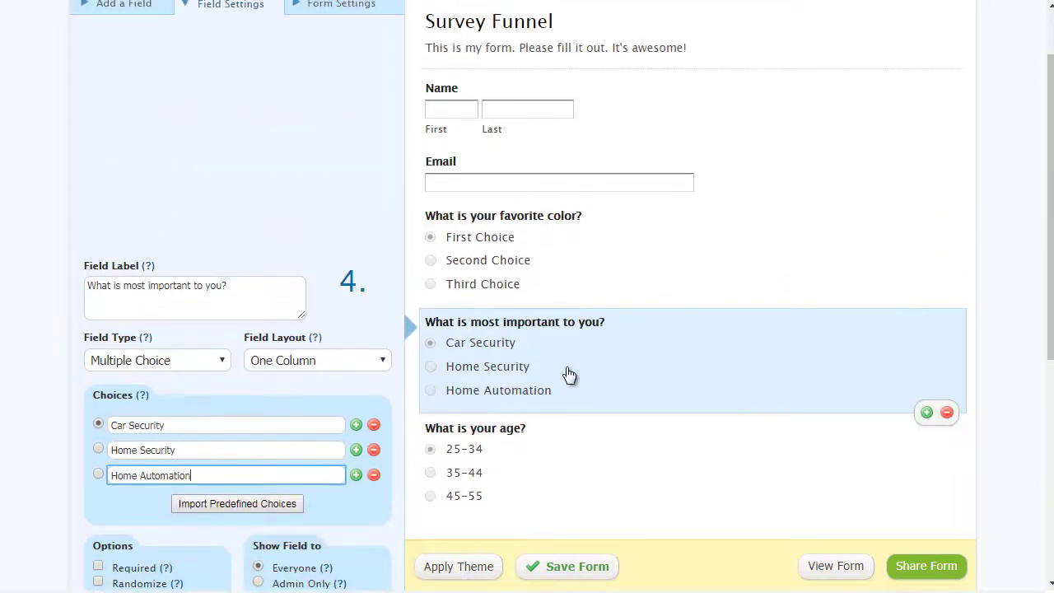
left_click(557, 271)
scroll(576, 412, "down", 3)
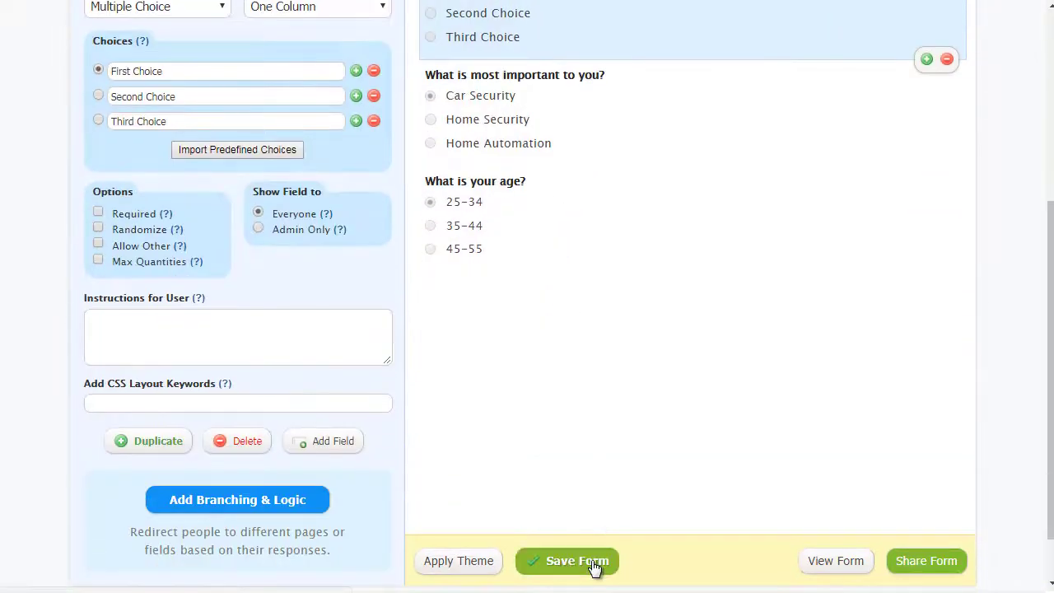
left_click(594, 568)
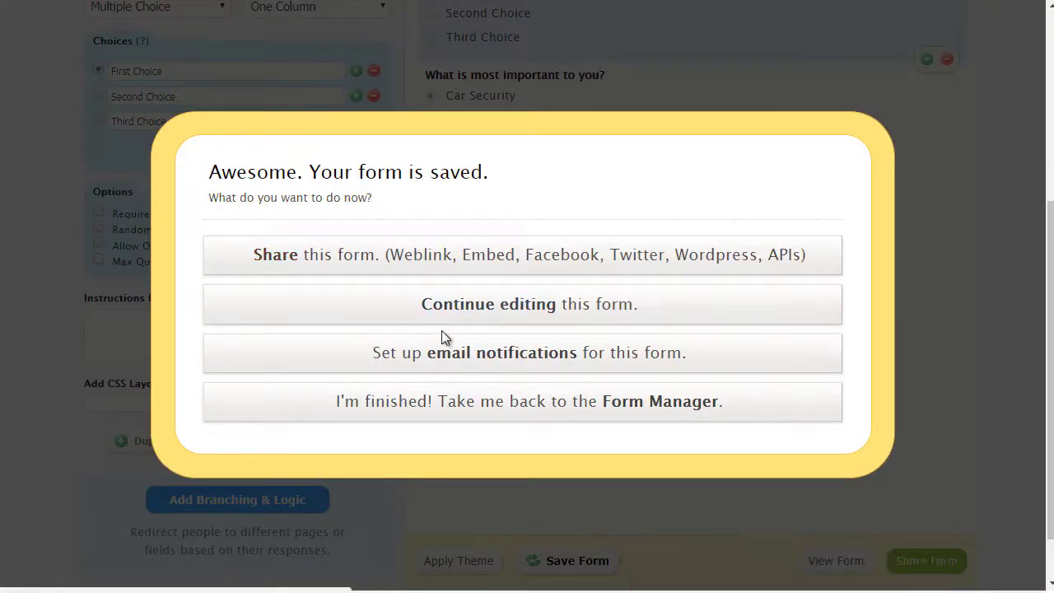
left_click(490, 307)
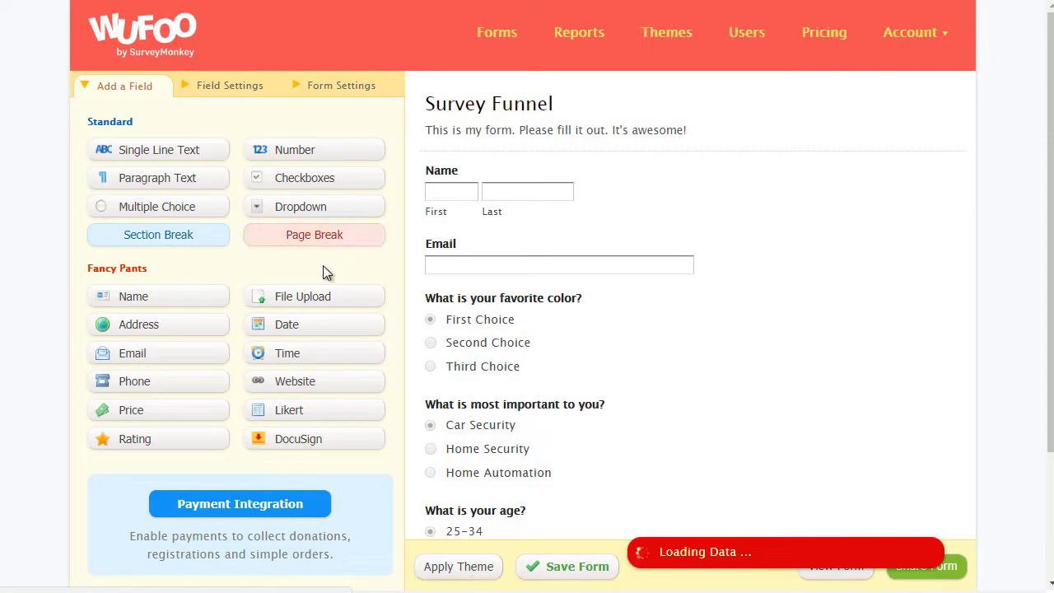
Open the branching and logic rules from the "What is most important to you?" question, and return to the form editor
scroll(335, 297, "down", 1)
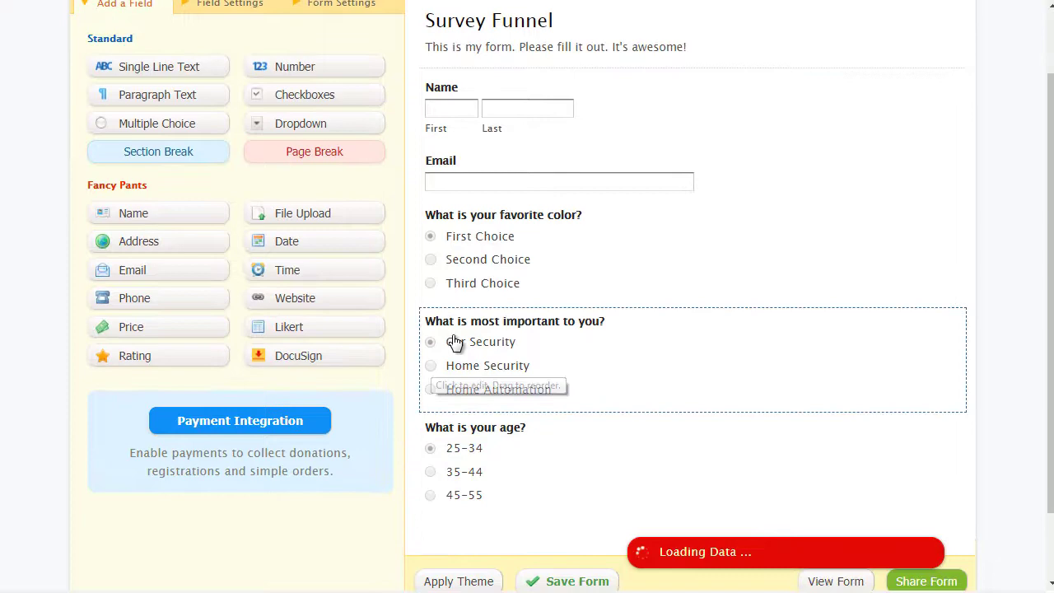
left_click(503, 287)
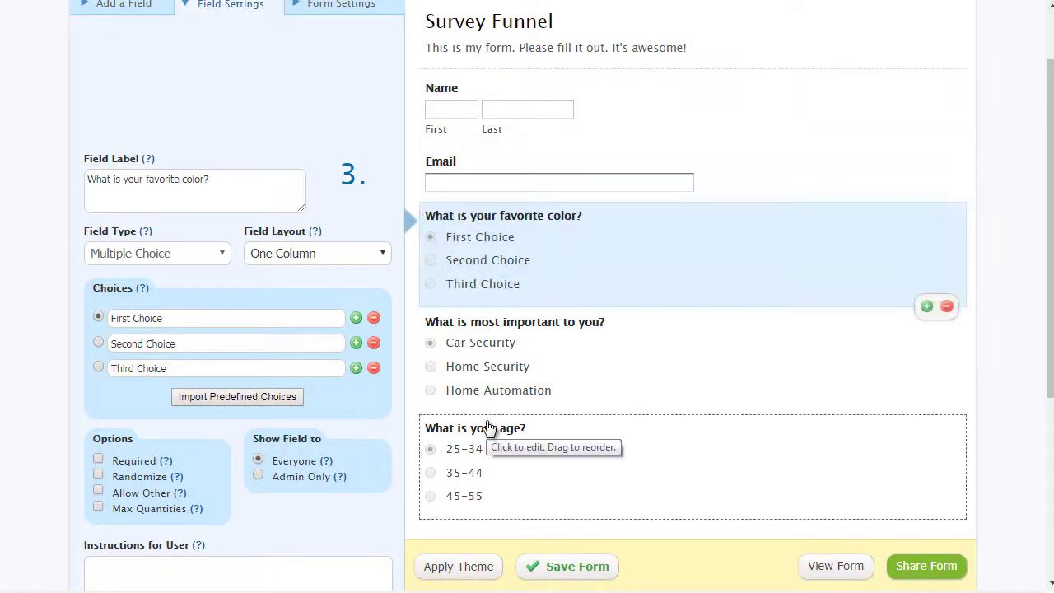
scroll(342, 423, "down", 3)
scroll(343, 424, "down", 1)
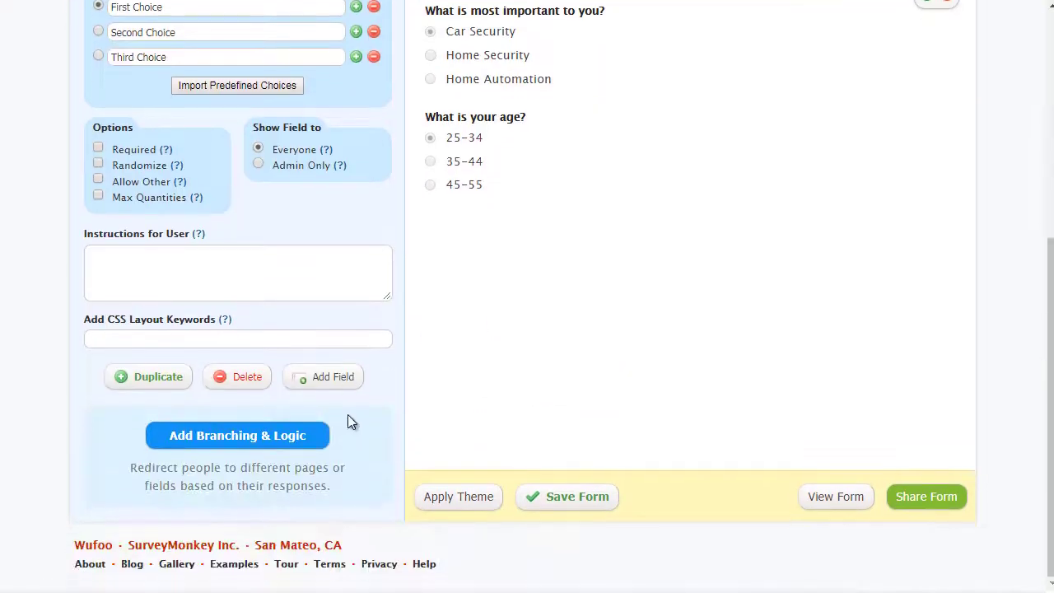
scroll(454, 284, "up", 1)
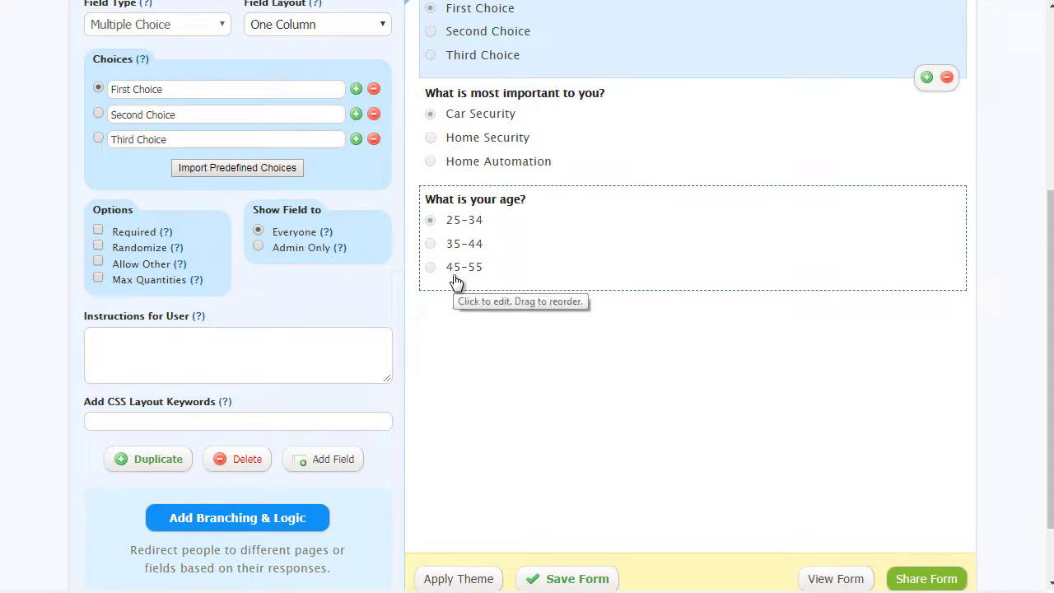
left_click(494, 141)
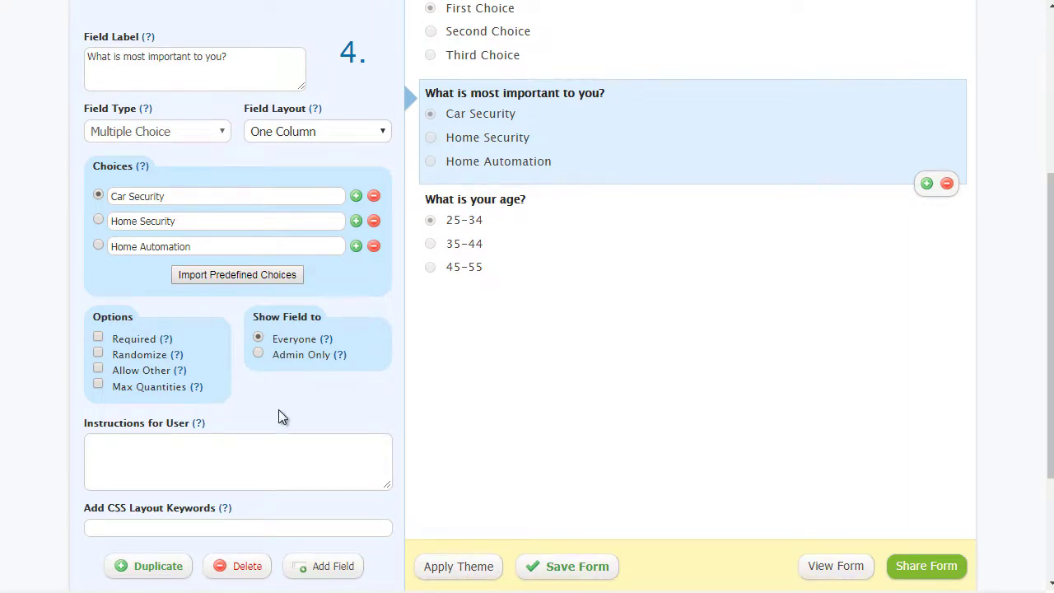
scroll(286, 290, "down", 3)
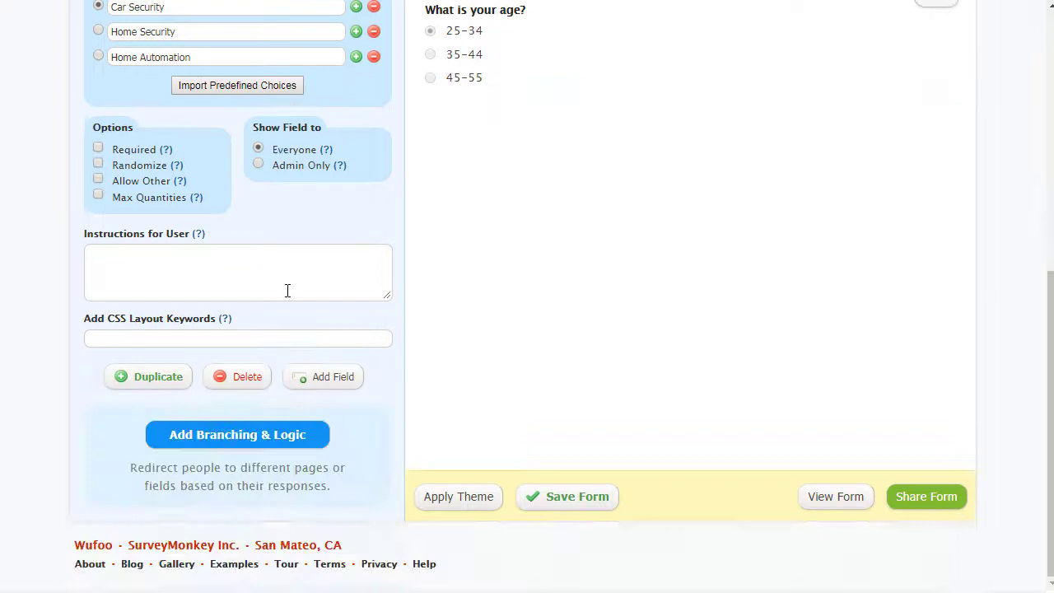
left_click(220, 436)
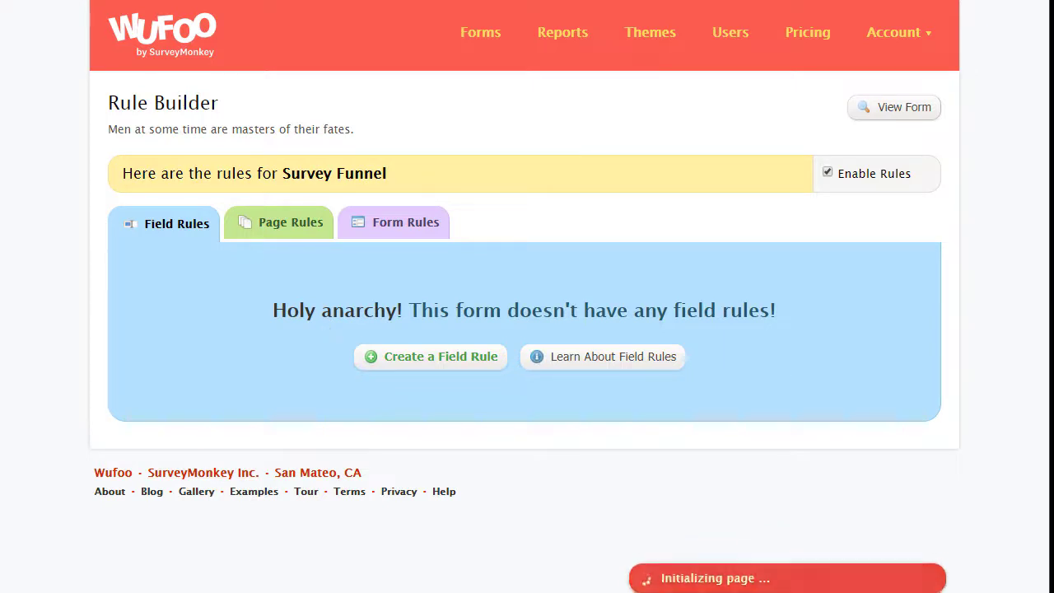
key("alt+Left")
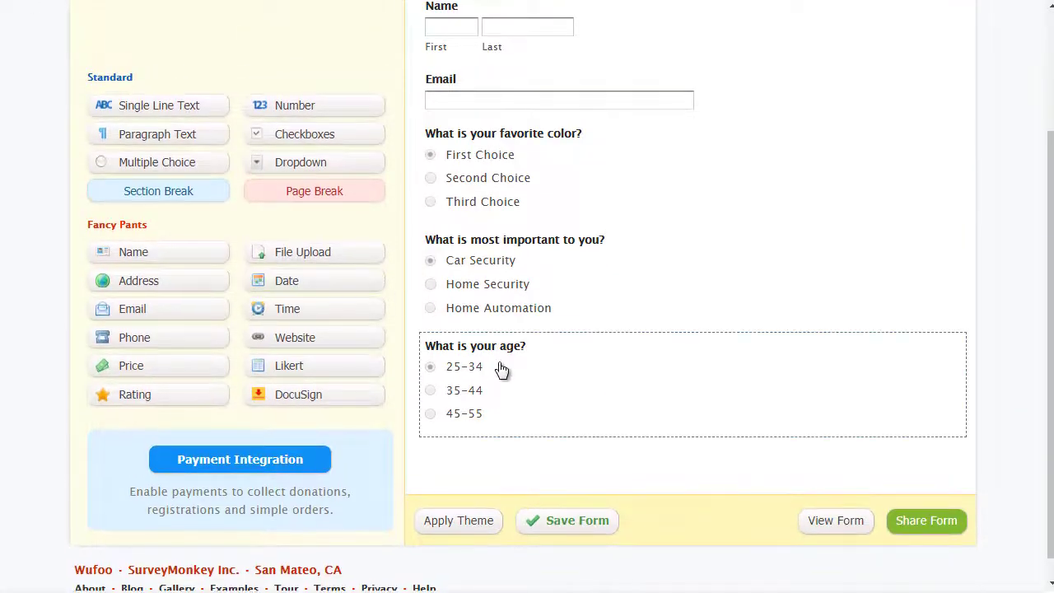
Select the "What is most important to you?" question and open its branching and logic rules
left_click(499, 370)
left_click(510, 308)
scroll(276, 403, "down", 4)
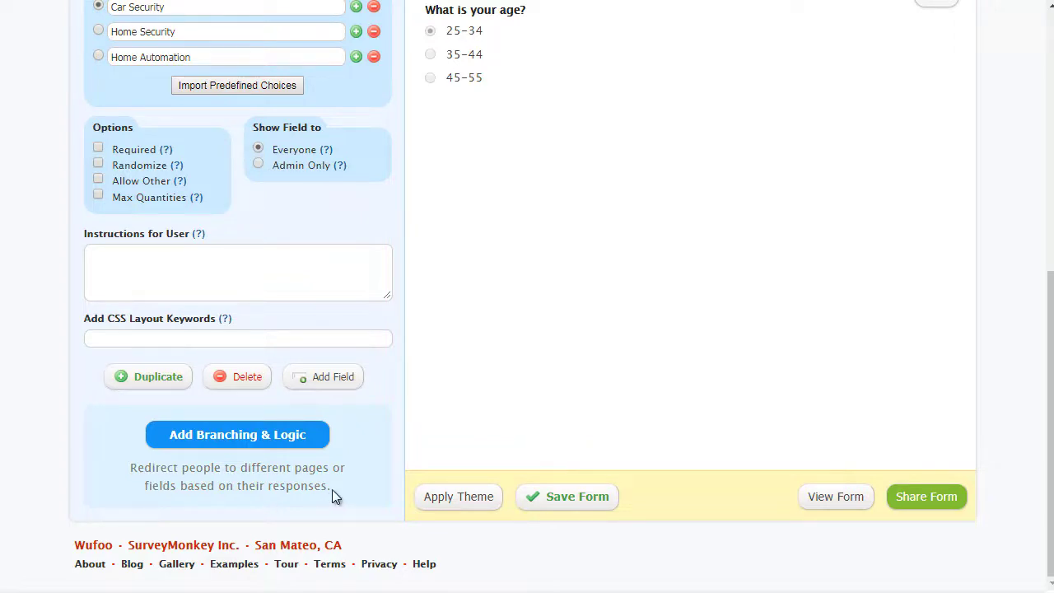
left_click_drag(332, 489, 132, 467)
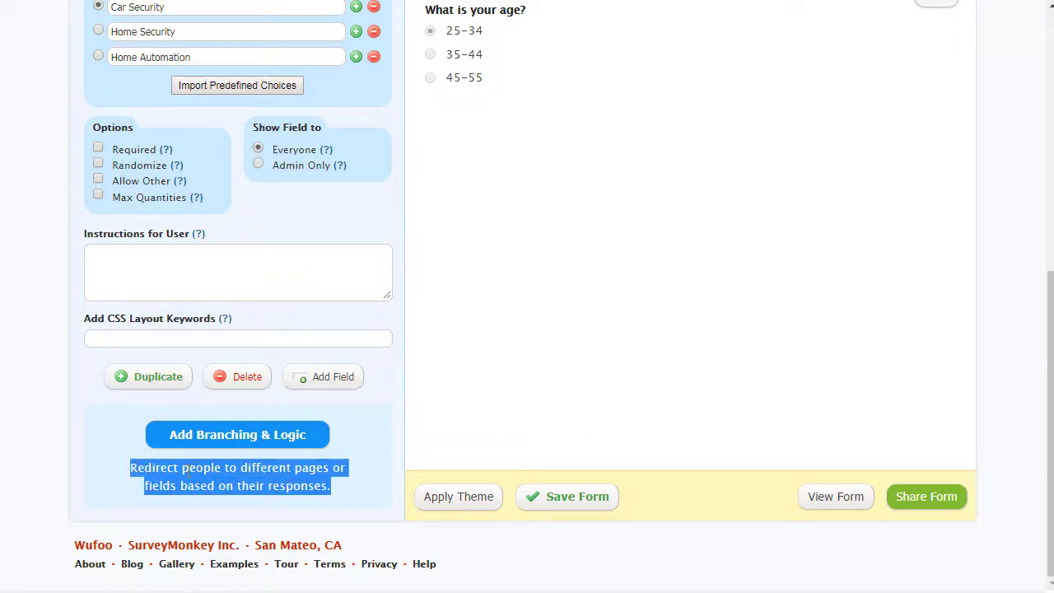
left_click(242, 448)
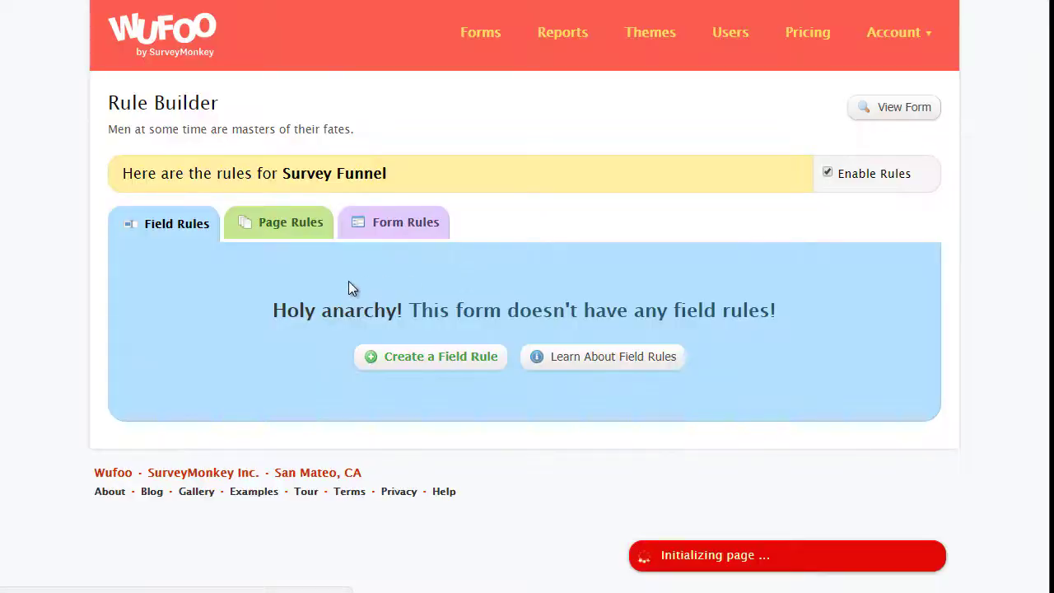
Create a field rule with the SHOW action and the condition "What is your age?" is 25-34
left_click(407, 363)
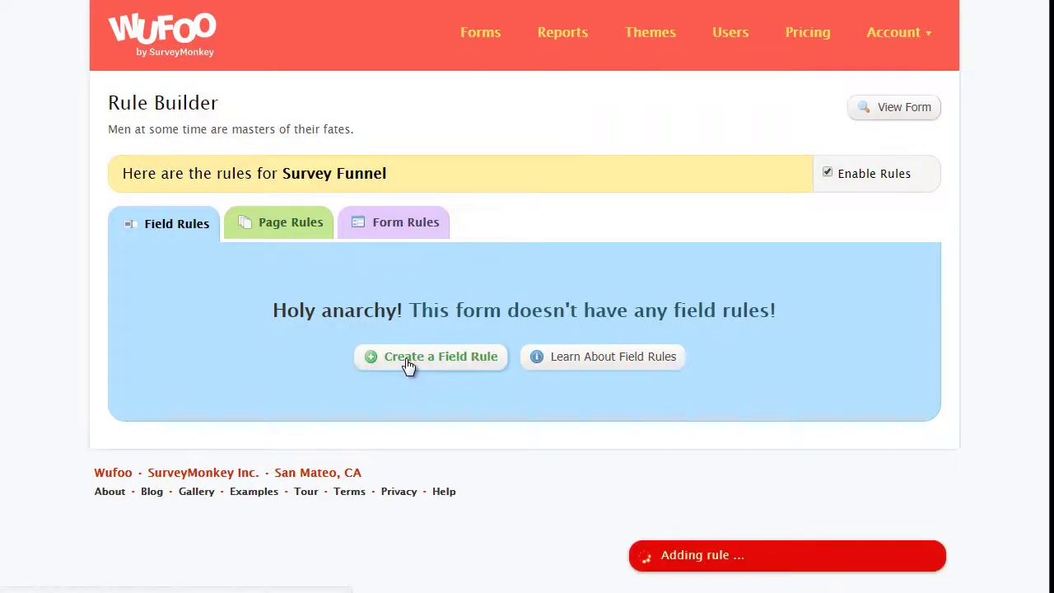
left_click(323, 328)
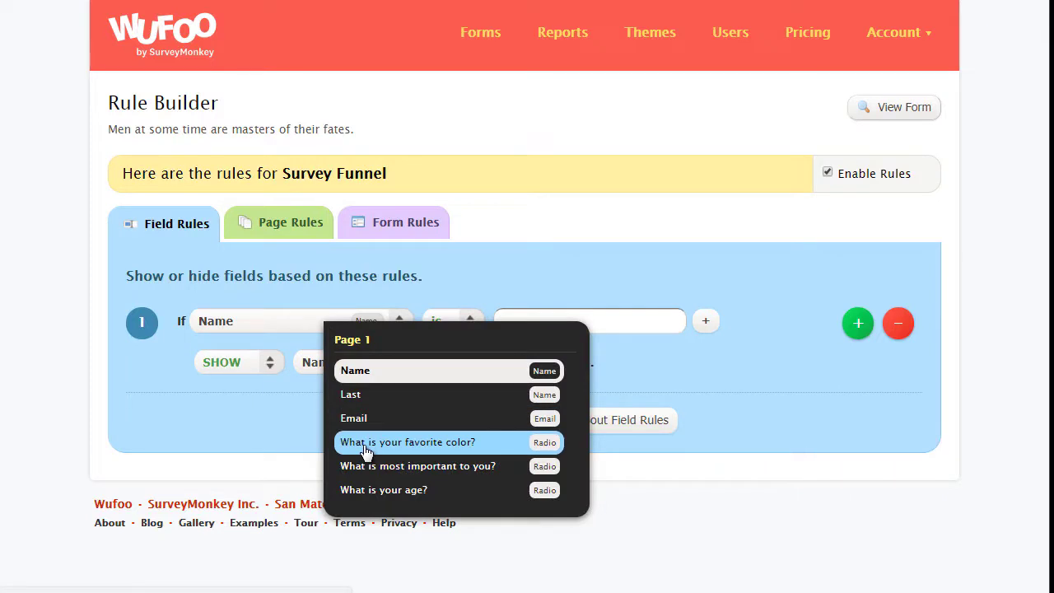
left_click(375, 491)
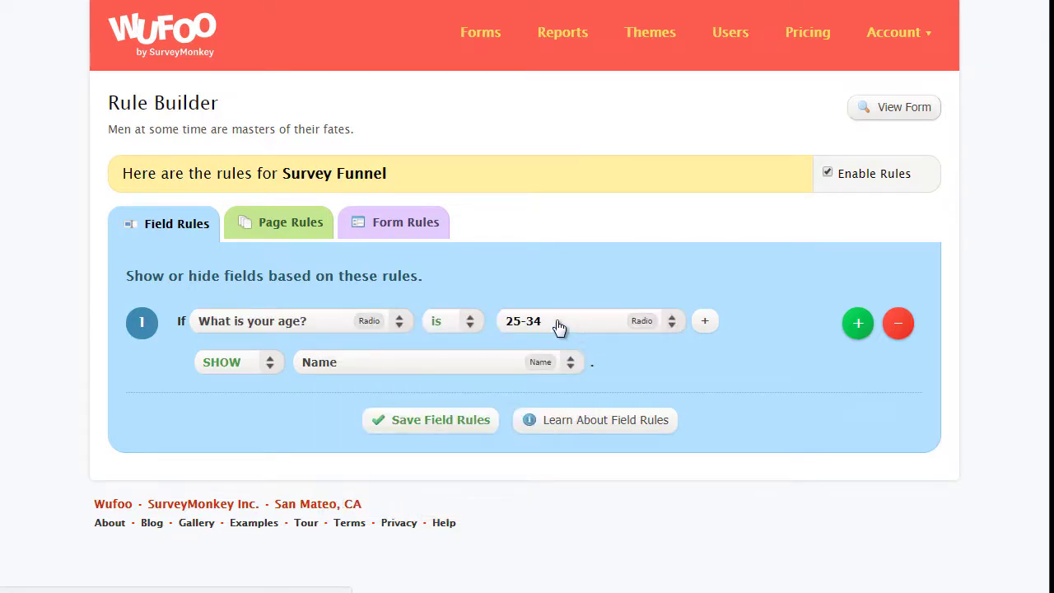
left_click(249, 363)
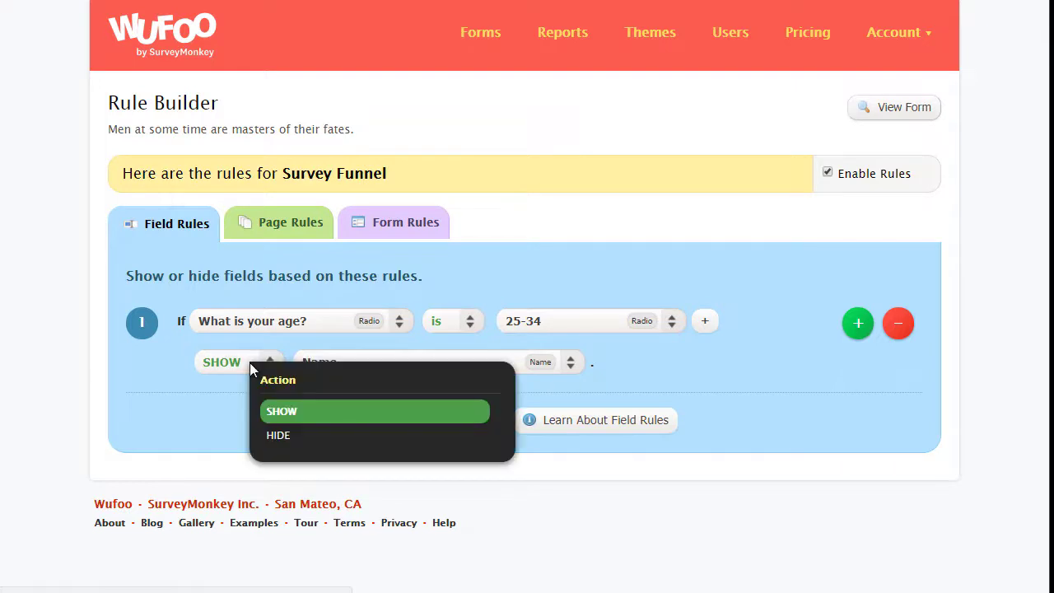
left_click(322, 412)
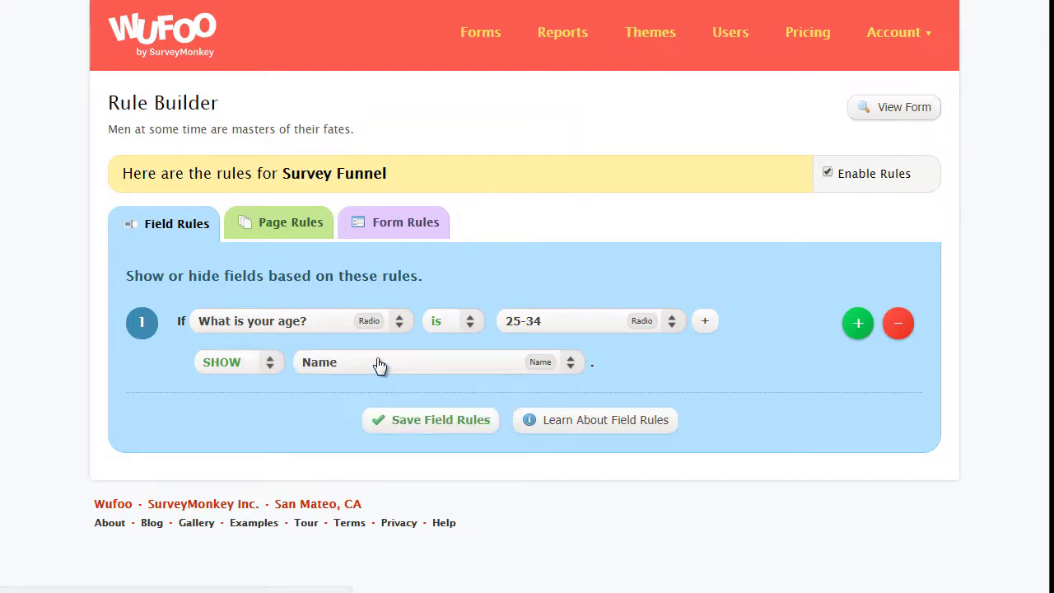
Set the field that the rule shows to "What is your favorite color?"
left_click(378, 364)
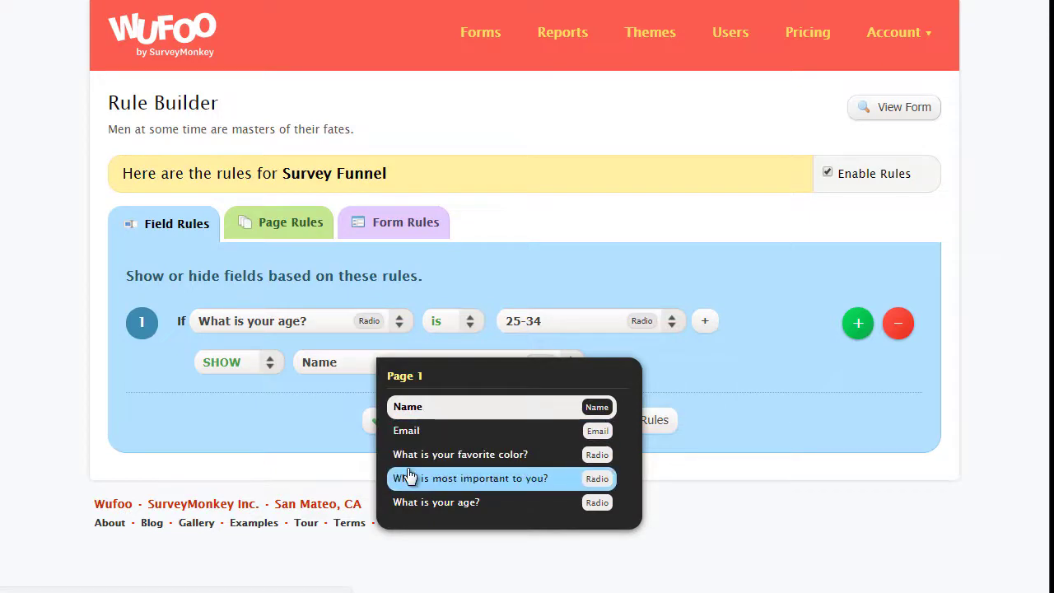
left_click(279, 431)
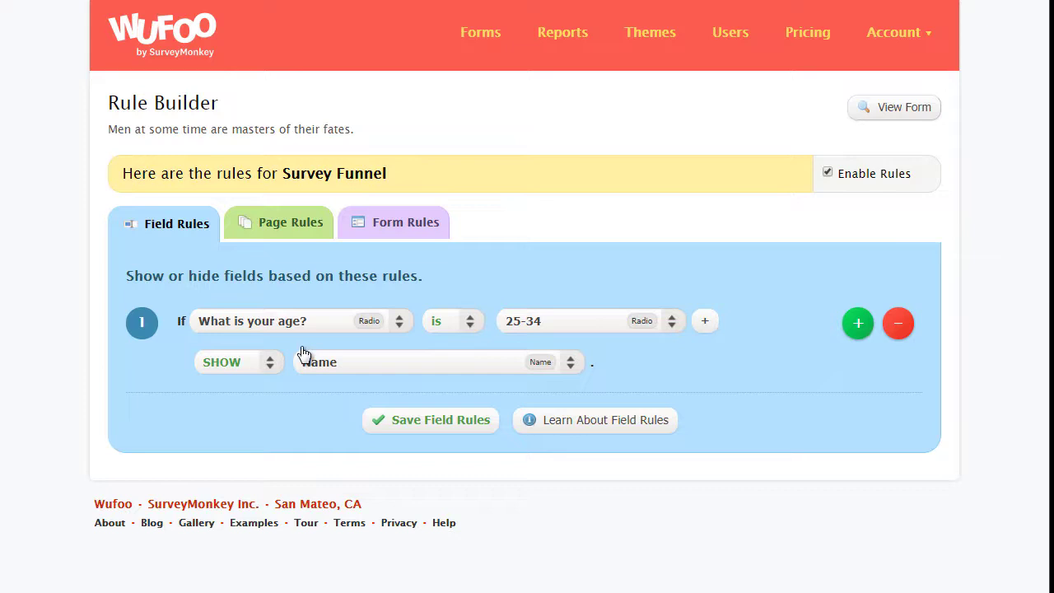
left_click(345, 370)
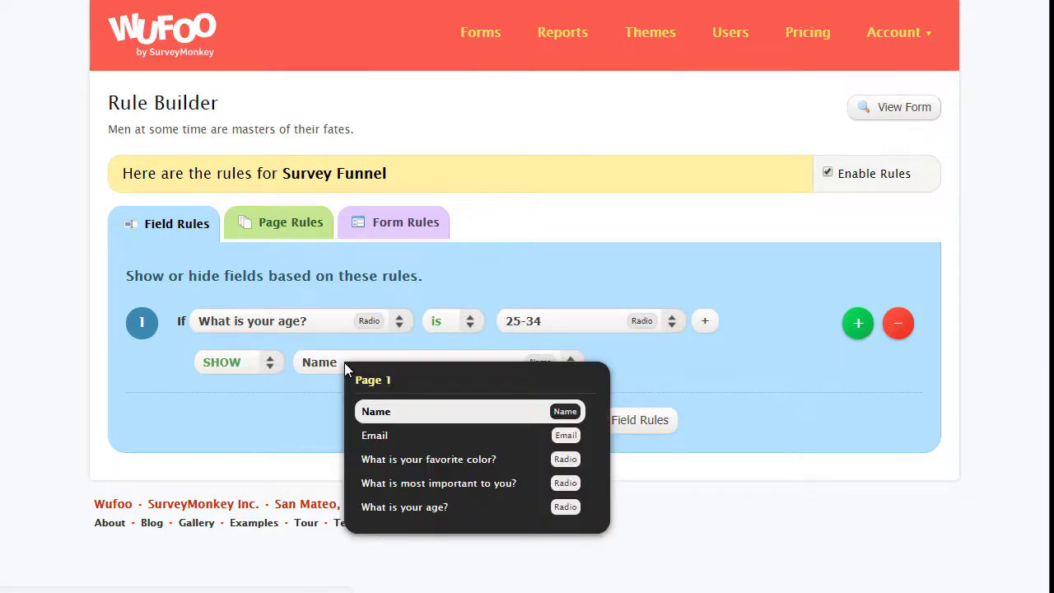
left_click(388, 461)
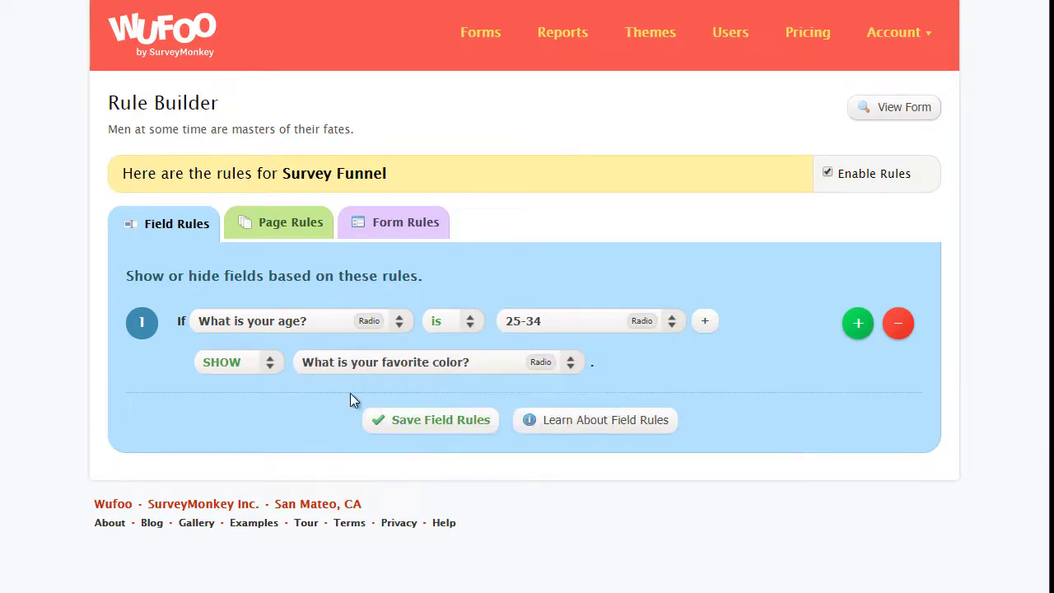
left_click(349, 366)
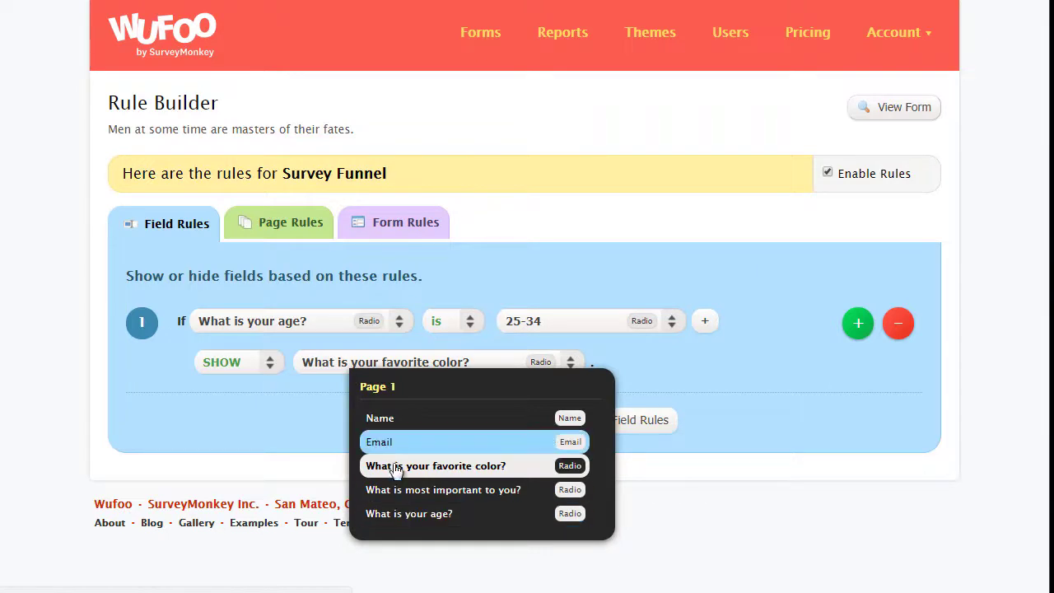
left_click(670, 375)
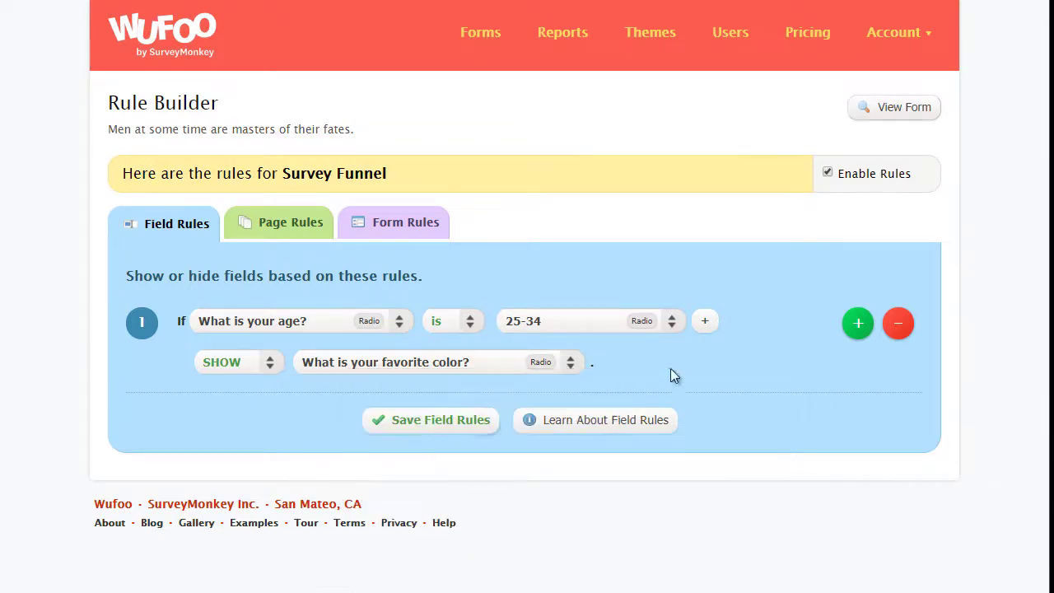
Delete the field rule and switch to the form's page rules
left_click(897, 323)
left_click(274, 233)
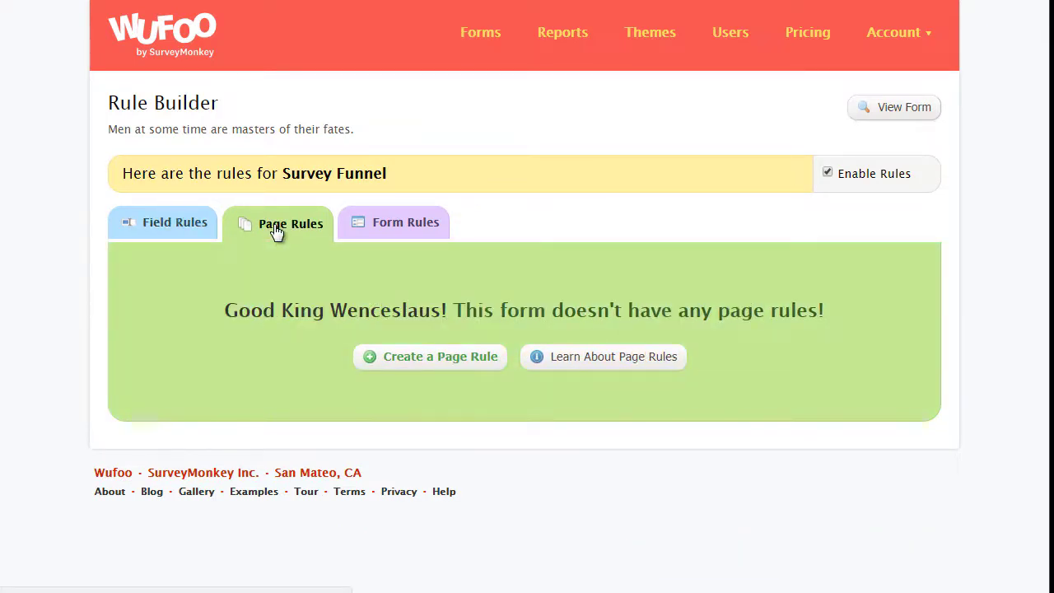
Create a page rule that skips to Page 1 when "What is your age?" is 25-34
left_click(476, 360)
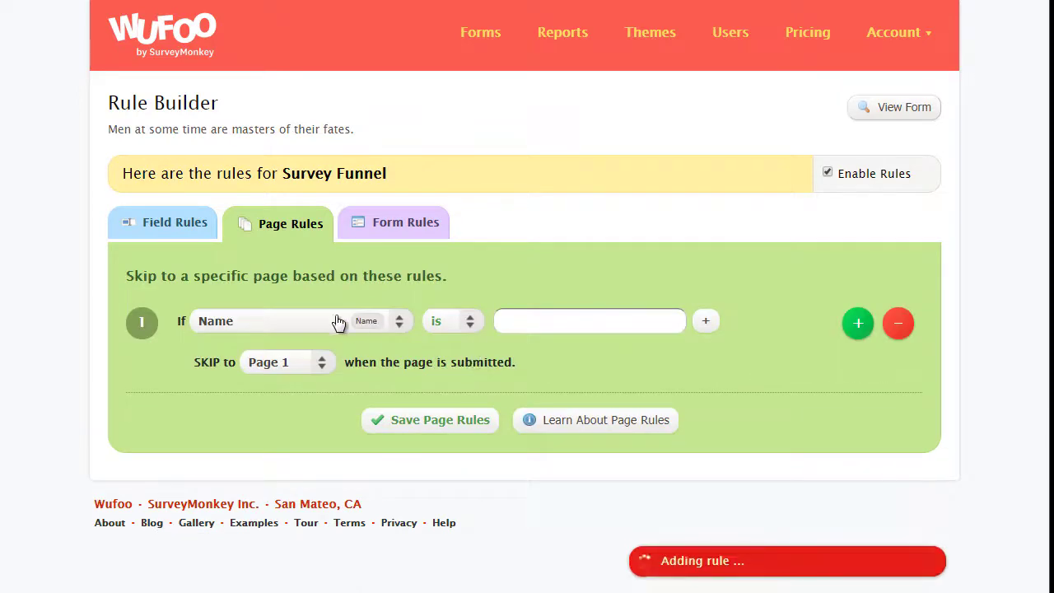
left_click(336, 323)
left_click(377, 481)
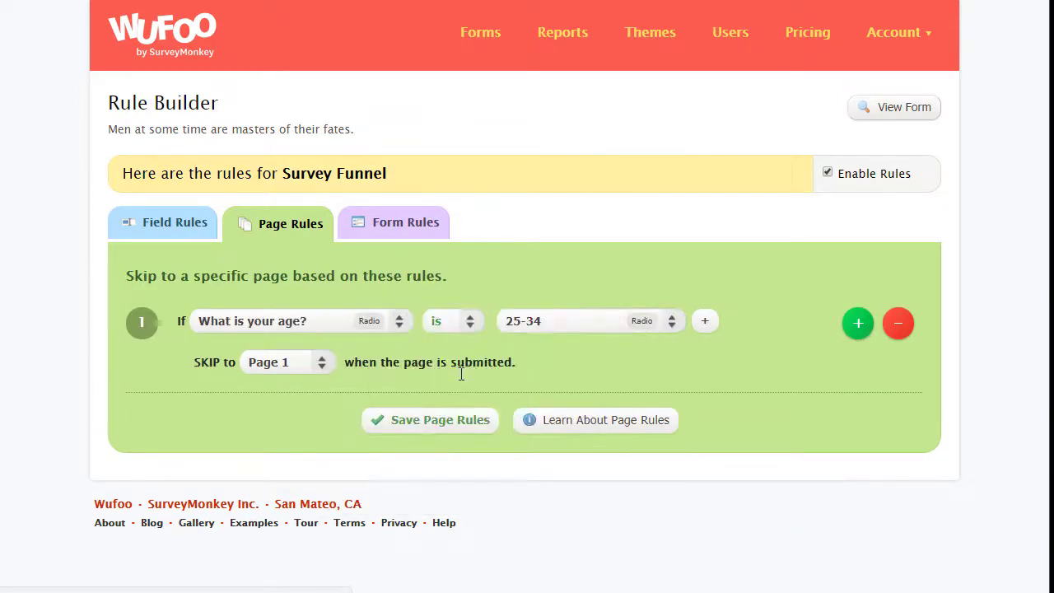
left_click(298, 367)
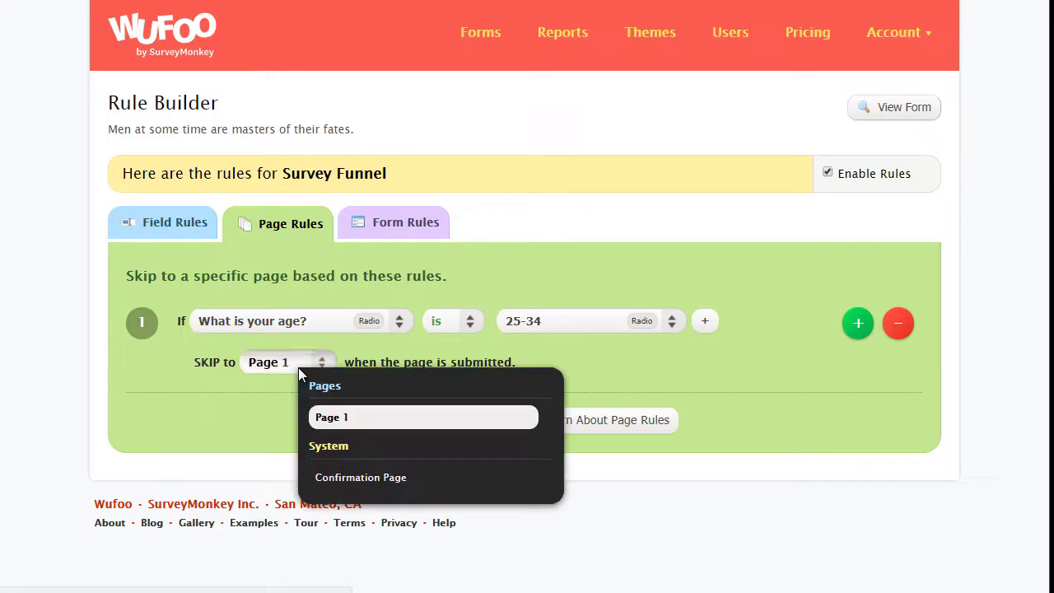
left_click(333, 416)
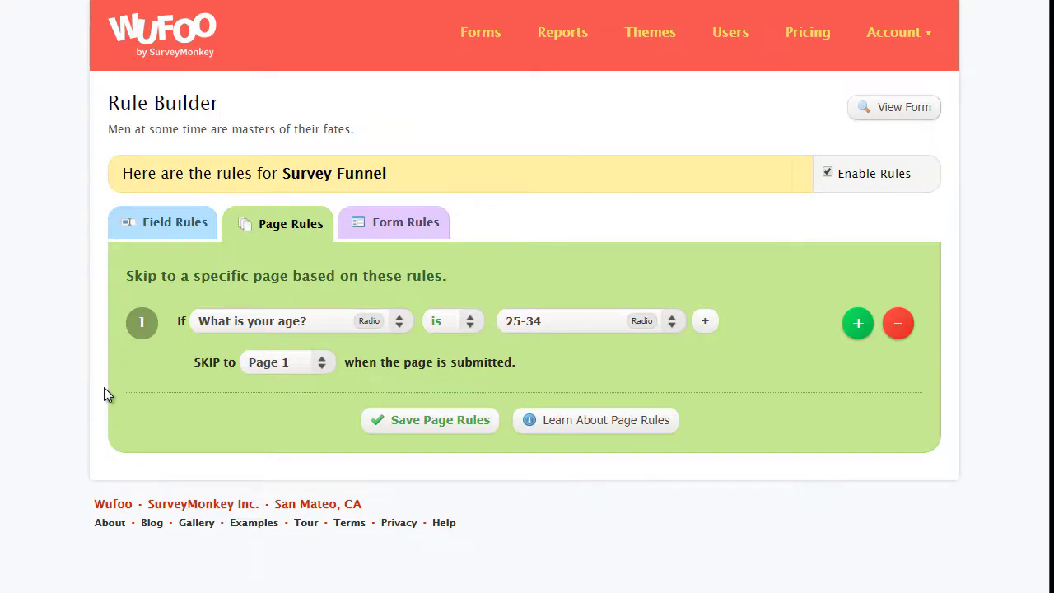
Create a form rule with the condition "What is your age?" is 25-34
left_click(403, 233)
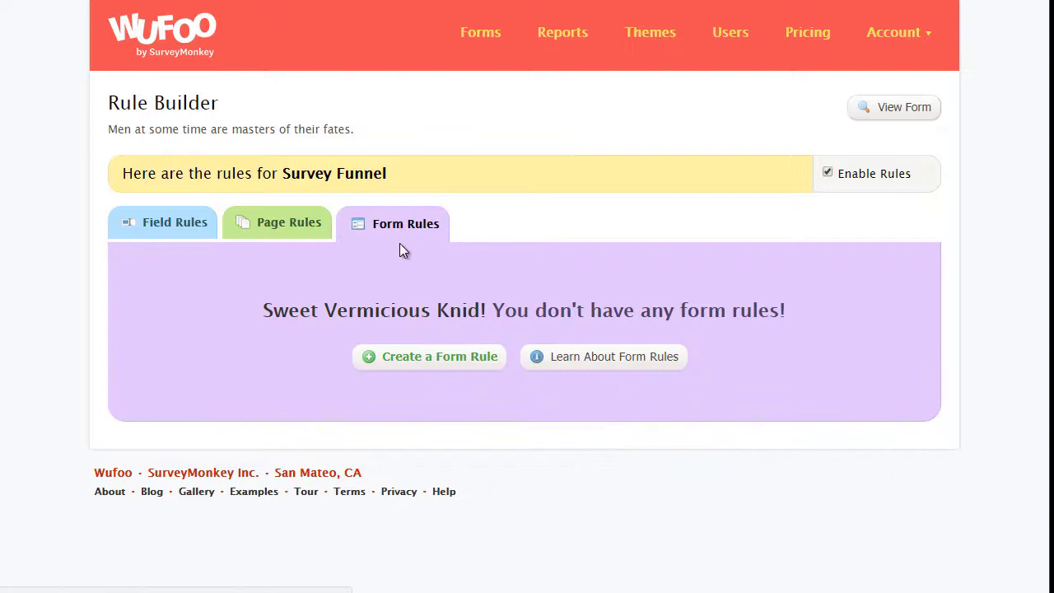
left_click(442, 369)
scroll(371, 369, "down", 1)
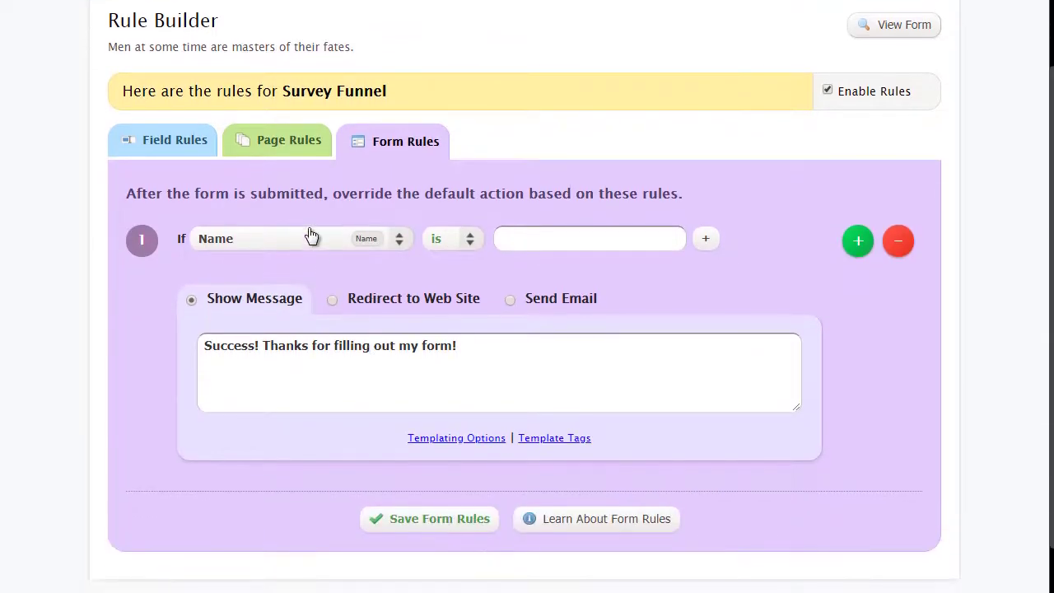
left_click(311, 237)
left_click(353, 394)
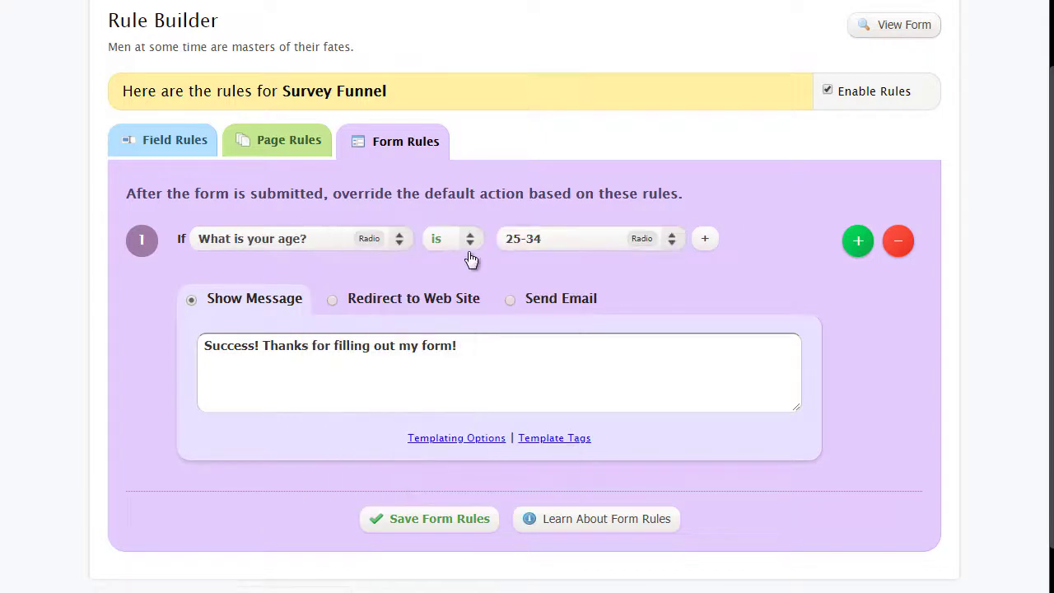
Look through the form rule's Redirect to Web Site, Send Email and Show Message actions
left_click(368, 303)
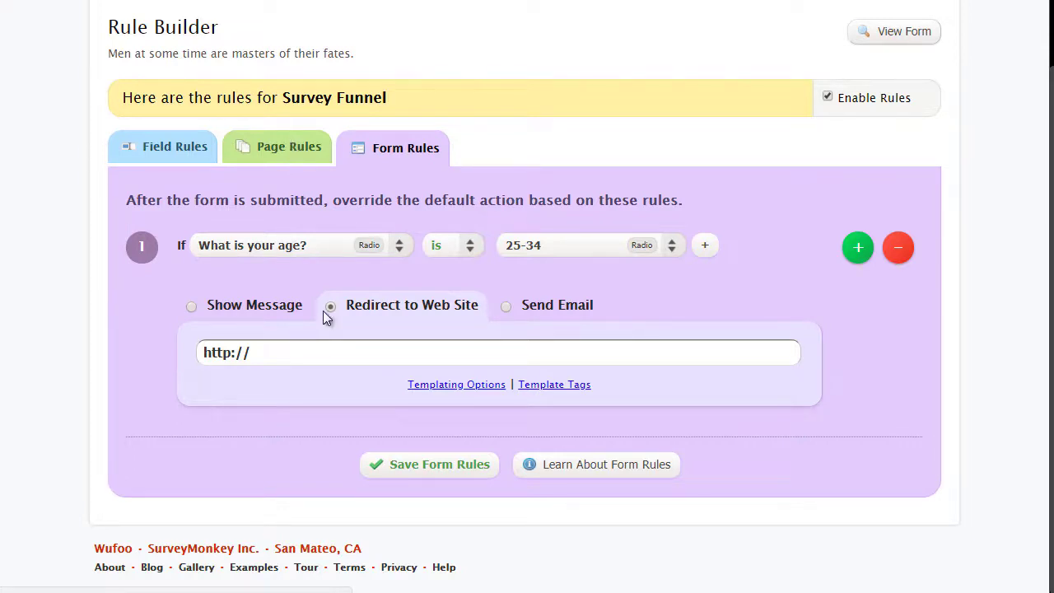
left_click(303, 348)
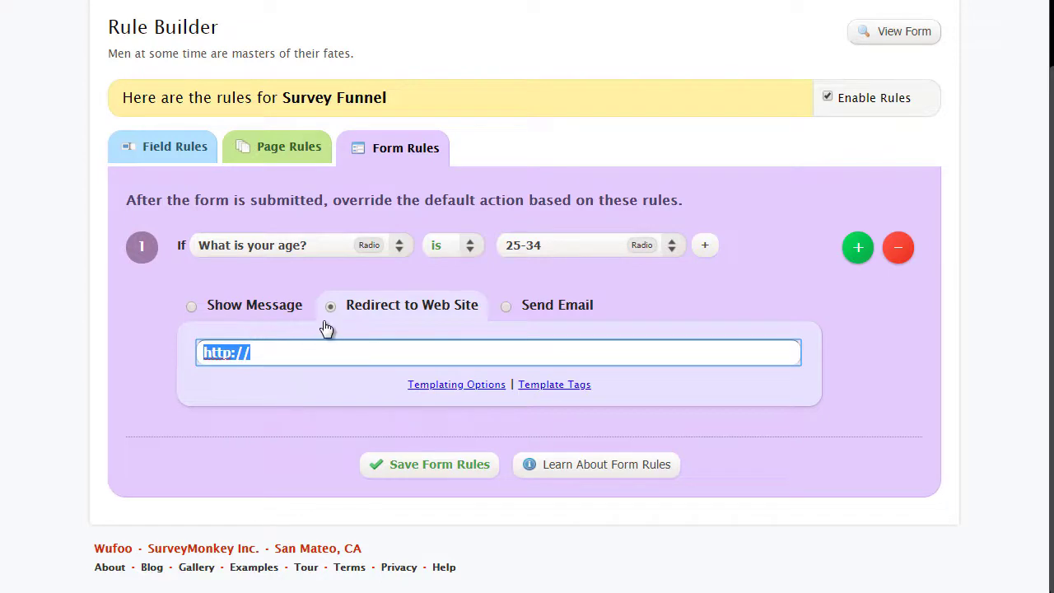
left_click(531, 313)
left_click(252, 301)
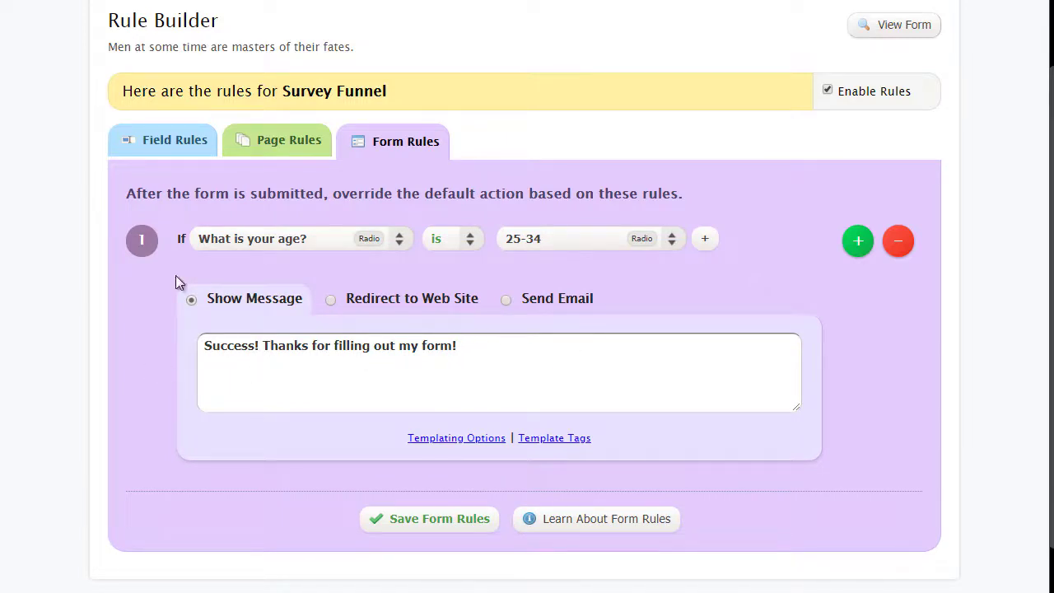
Set the form rule's action to Redirect to Web Site and select the placeholder web address for replacement
left_click(392, 297)
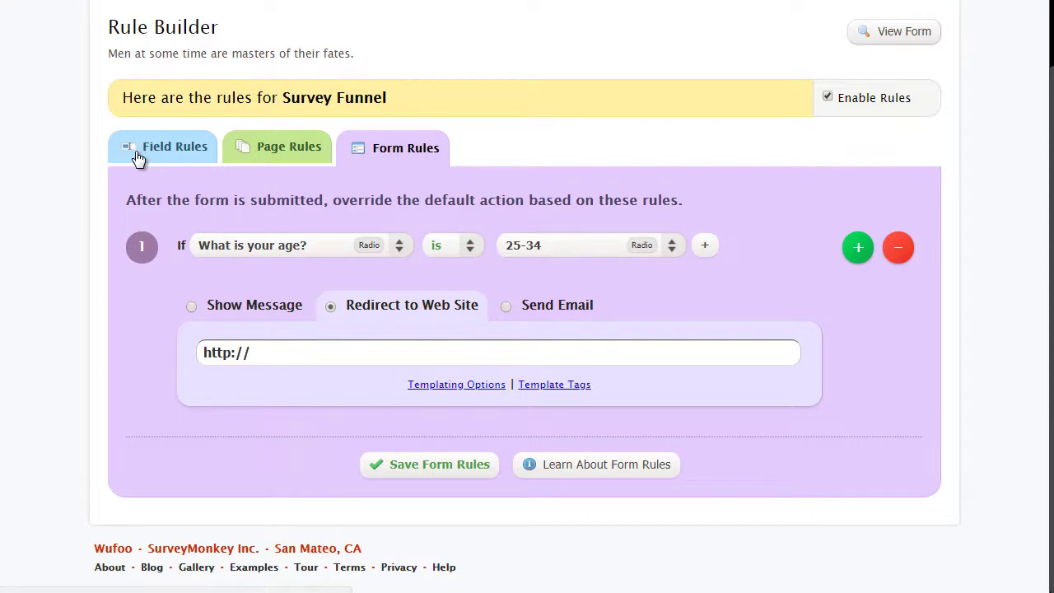
left_click(261, 356)
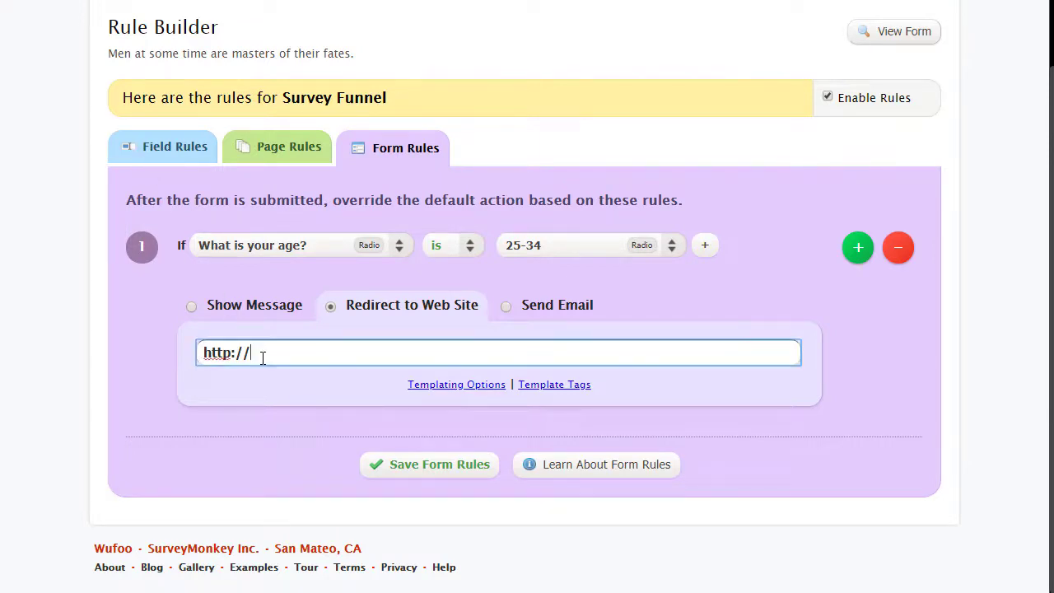
left_click_drag(260, 356, 183, 352)
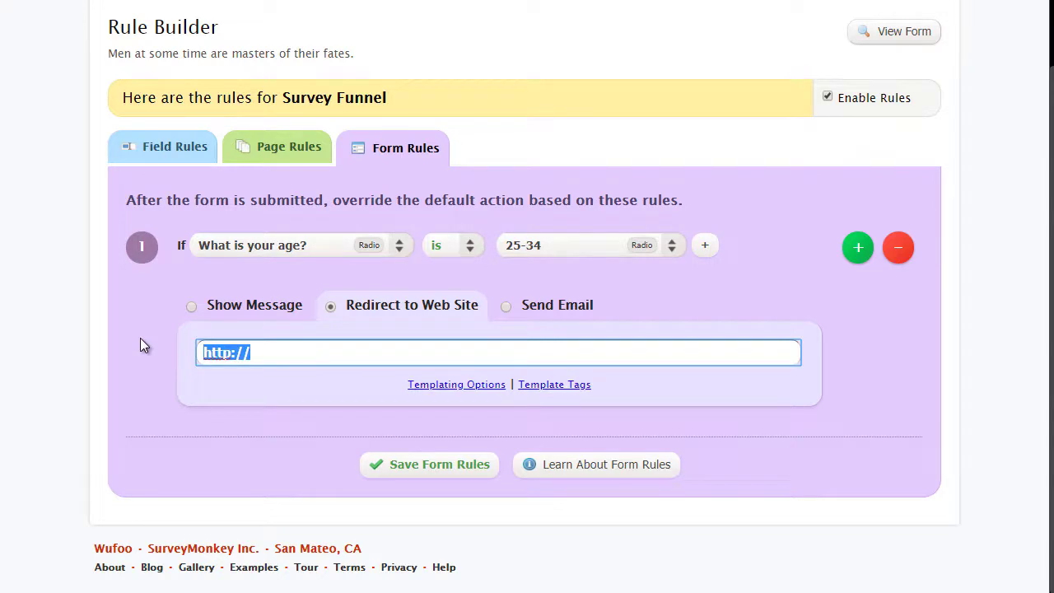